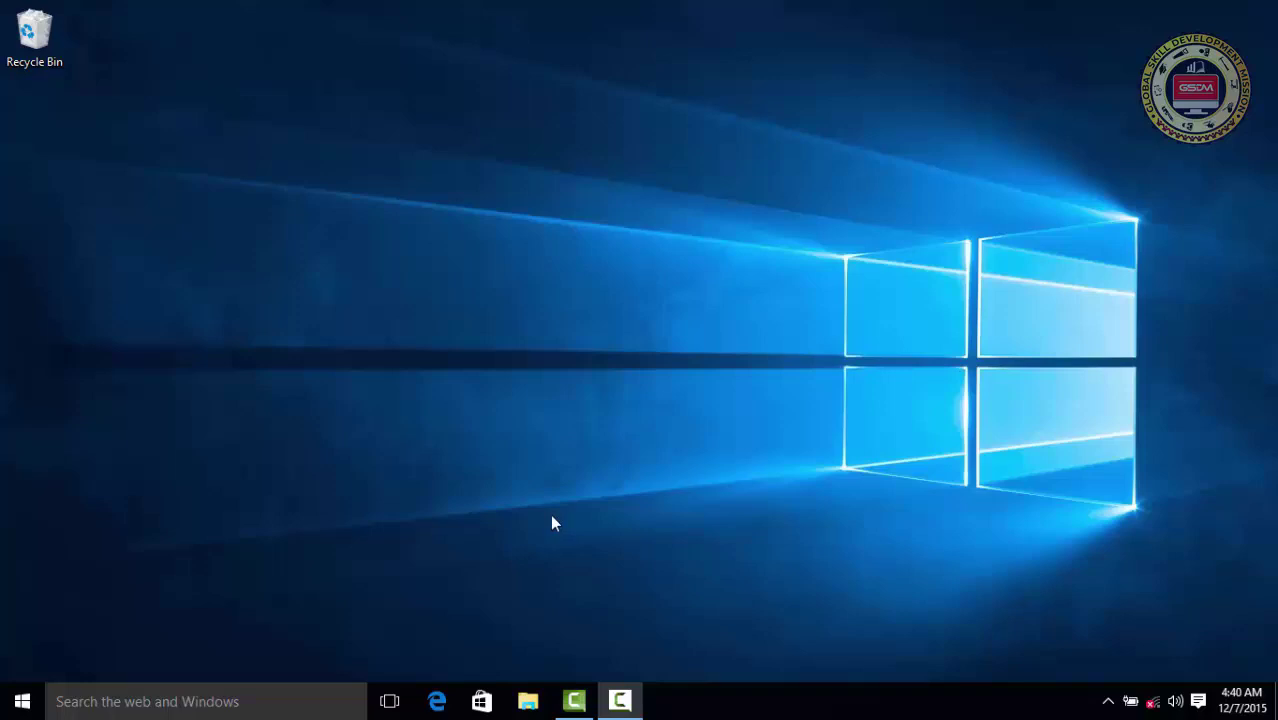
Step: Search Windows for "word" and open WordPad, then open Notepad as a second window
{"action": "left_click", "coordinate": [66, 705]}
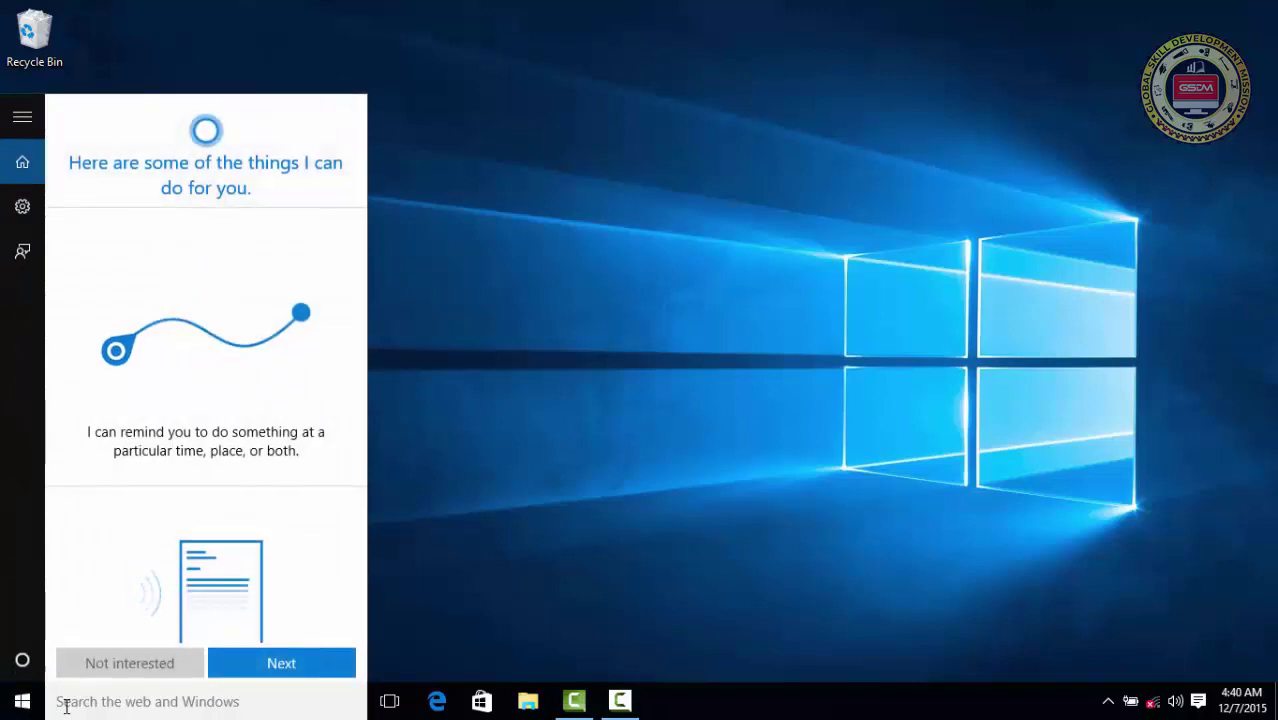
{"action": "type", "text": "word"}
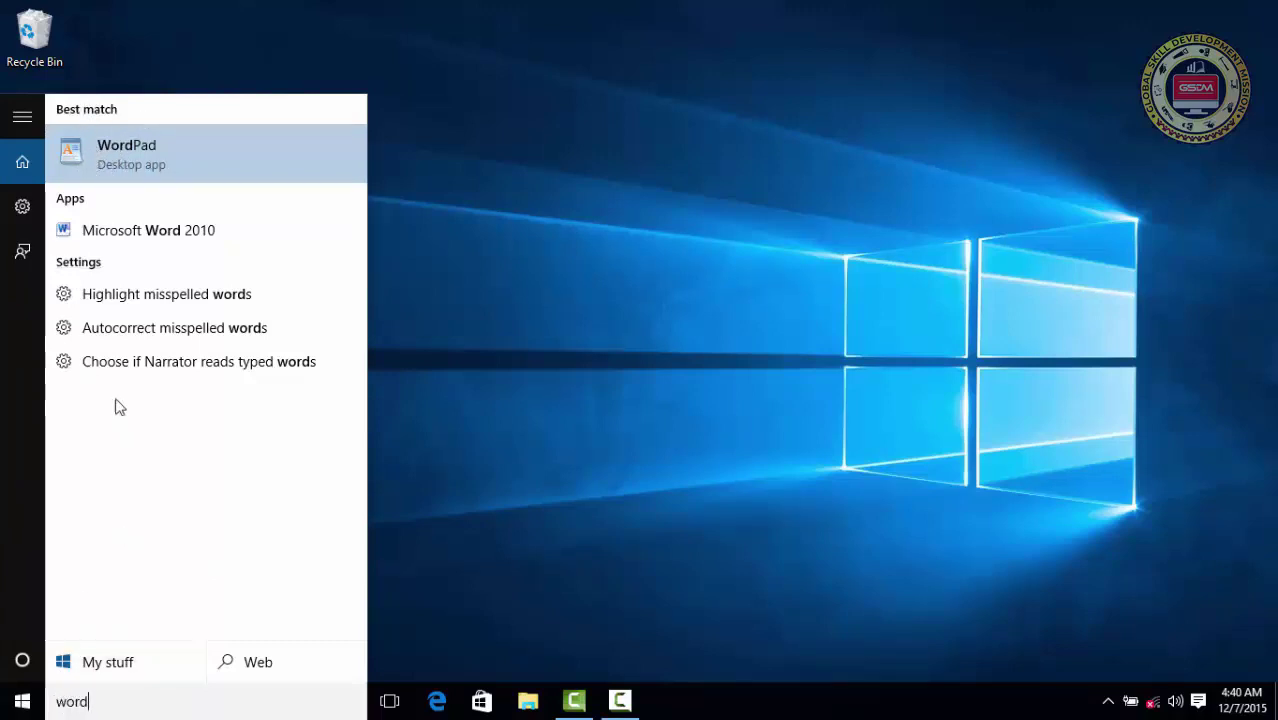
{"action": "left_click", "coordinate": [122, 166]}
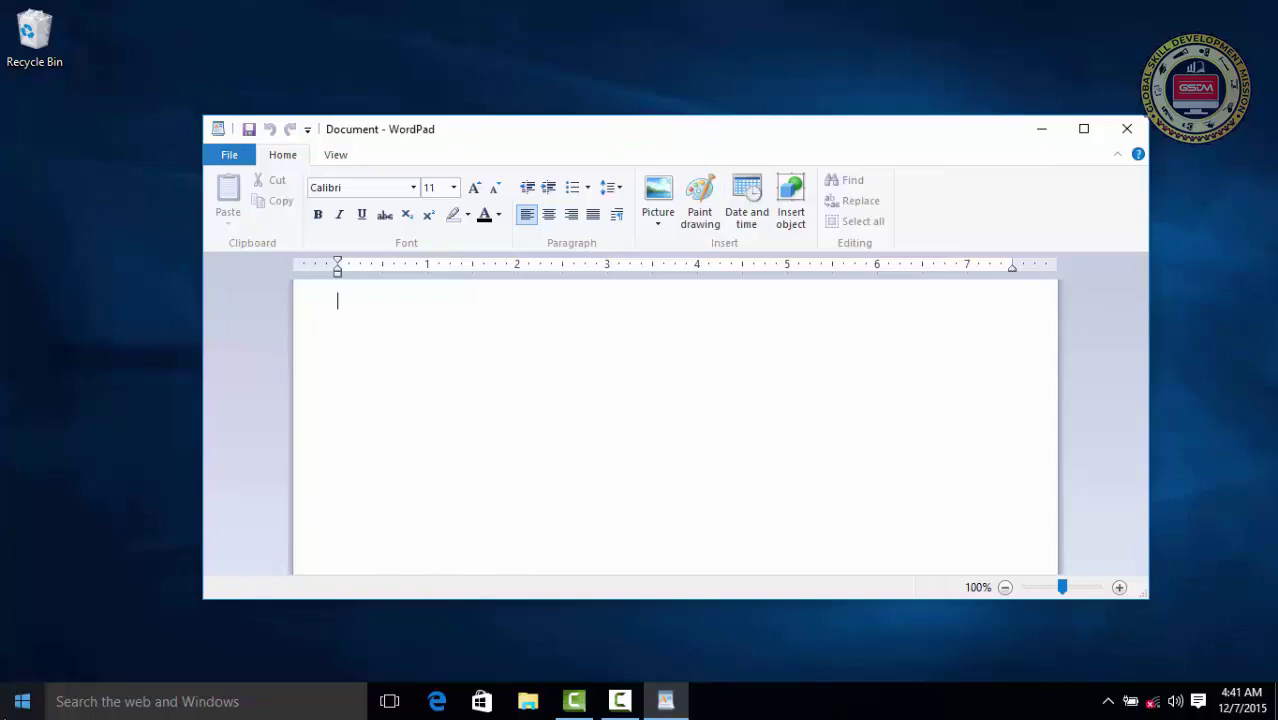
{"action": "left_click", "coordinate": [8, 706]}
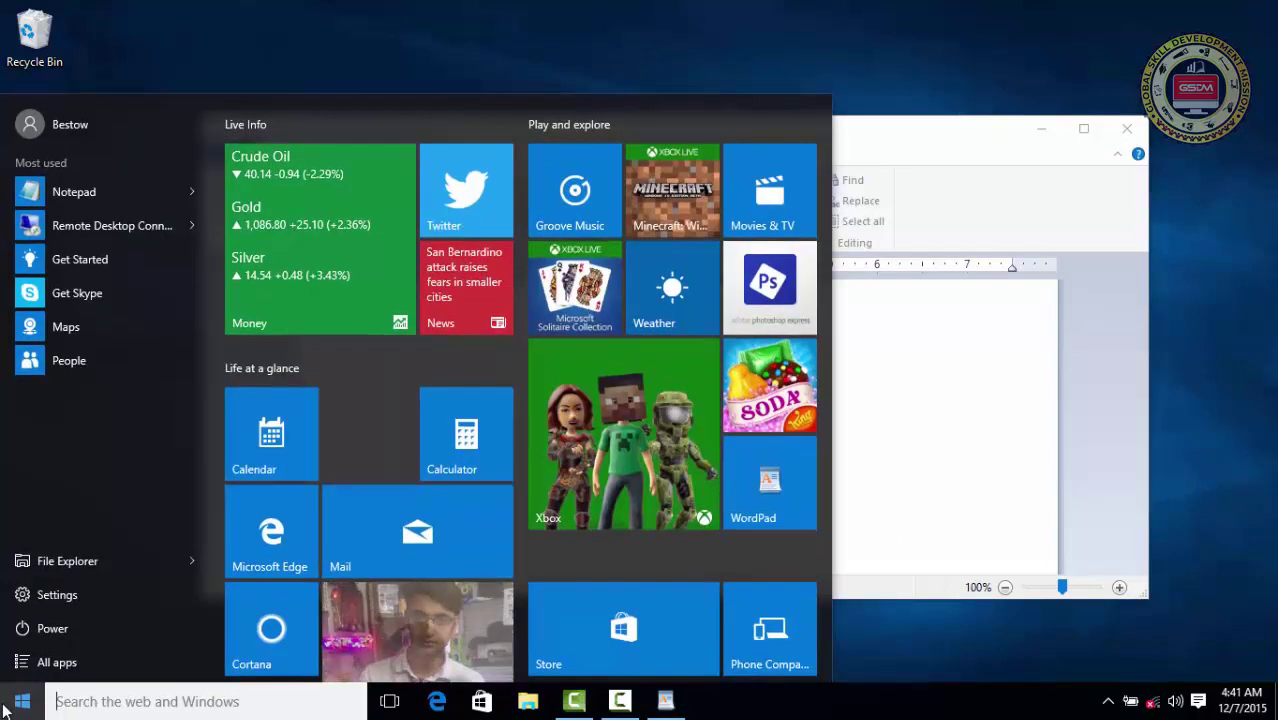
{"action": "left_click", "coordinate": [72, 194]}
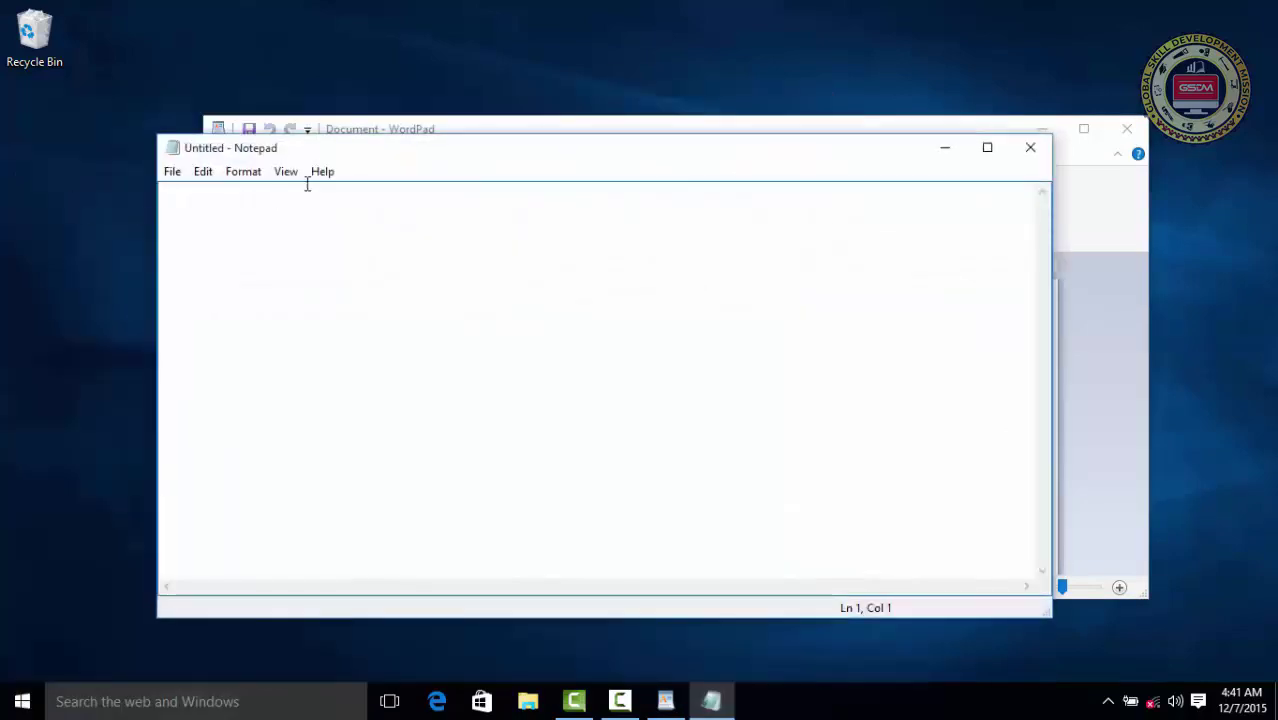
Step: Move the Notepad window up so it overlaps WordPad, then make WordPad the active window and switch back to Notepad
{"action": "left_click_drag", "start_coordinate": [680, 150], "coordinate": [748, 141]}
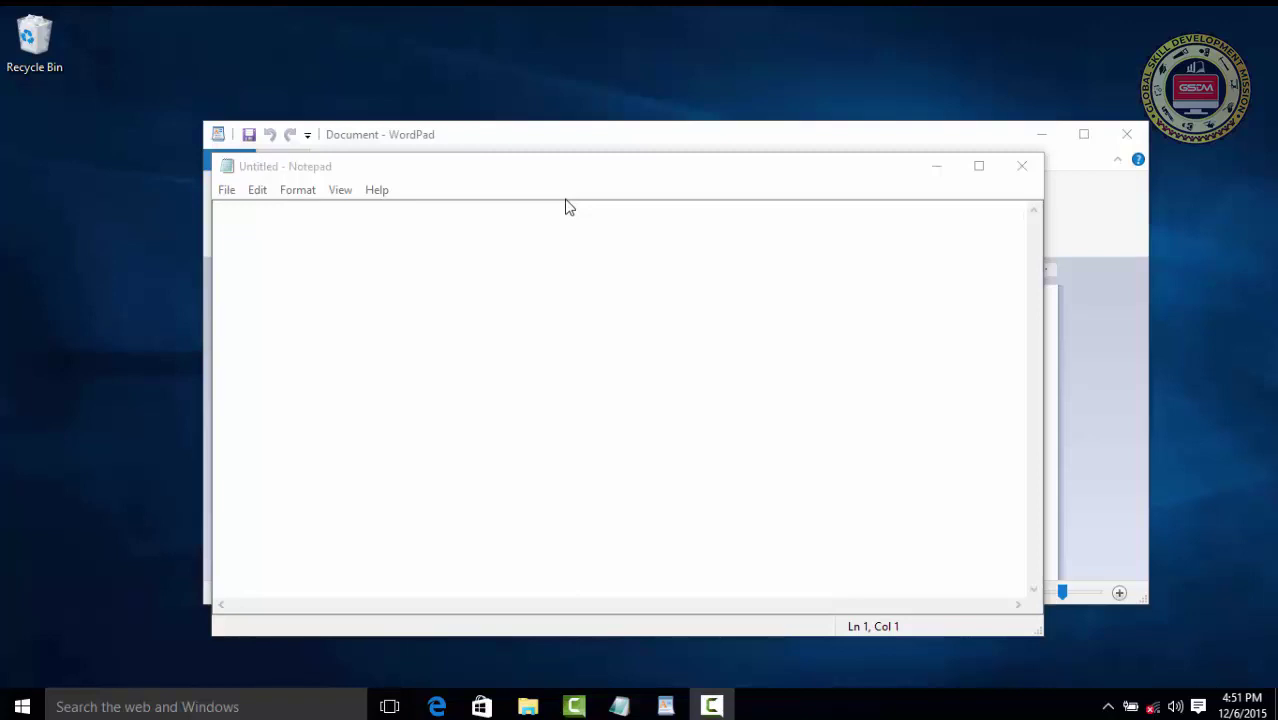
{"action": "left_click_drag", "start_coordinate": [612, 180], "coordinate": [619, 111]}
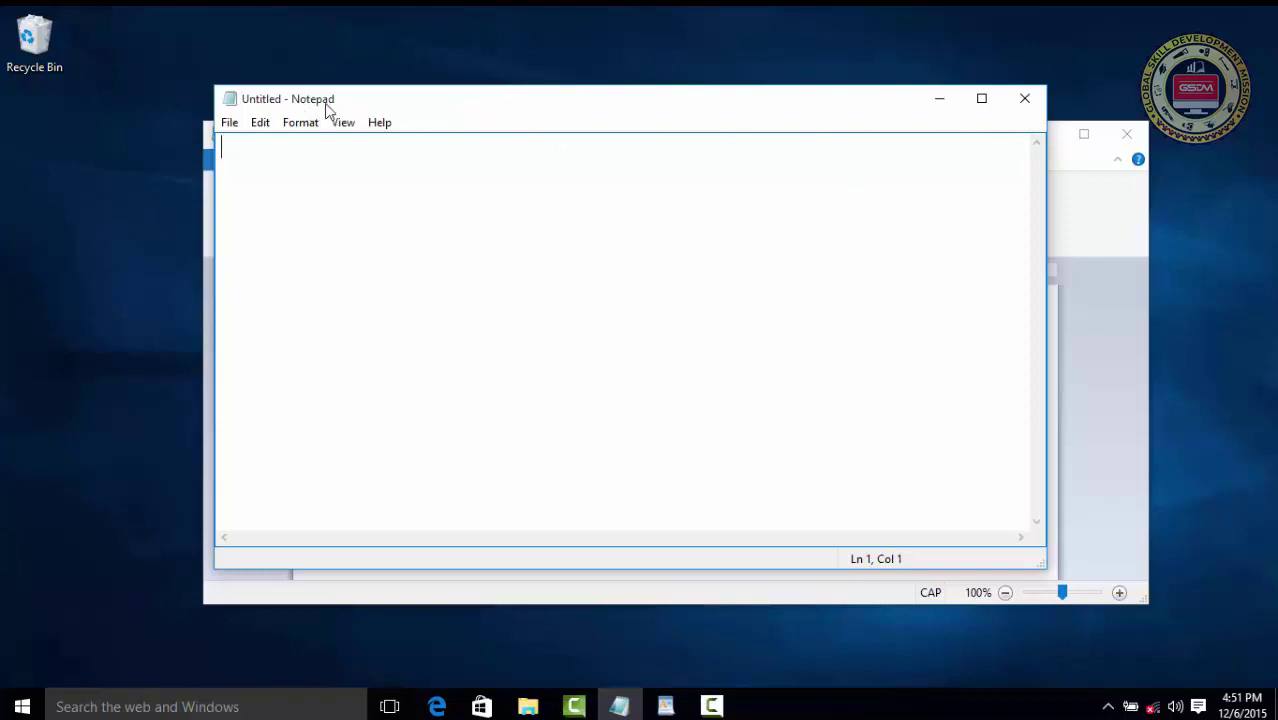
{"action": "left_click", "coordinate": [1115, 242]}
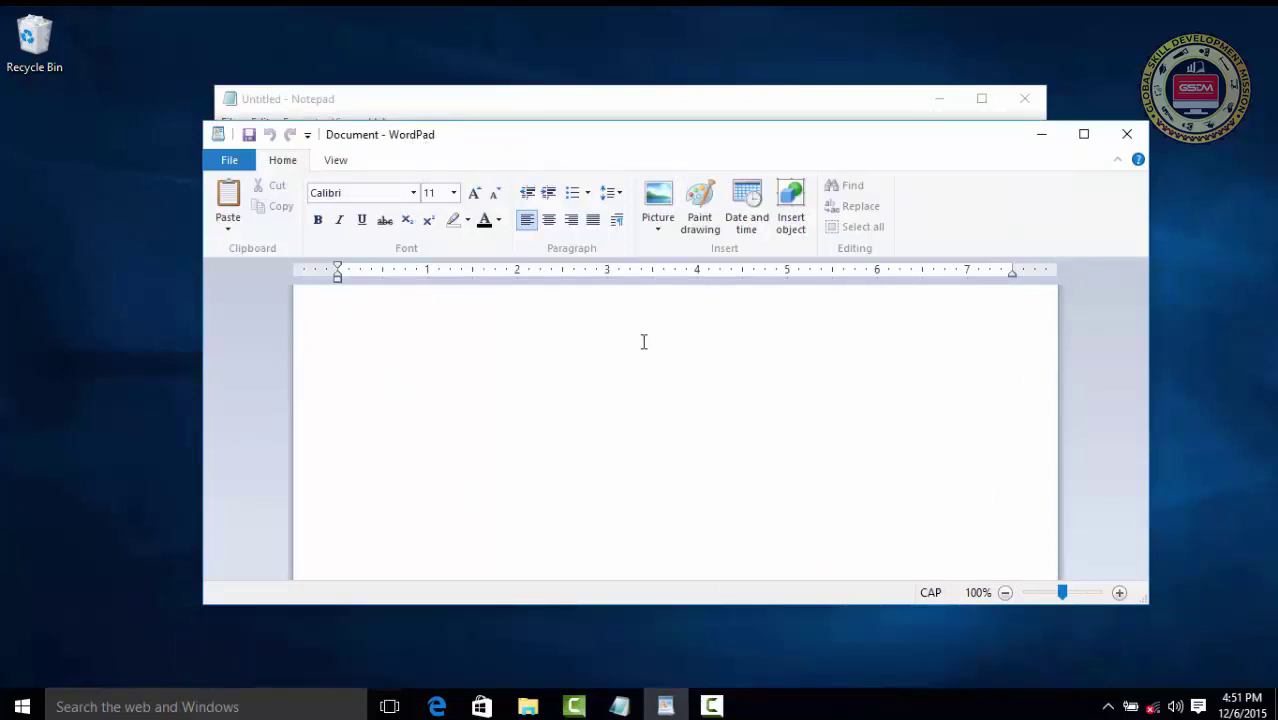
{"action": "left_click", "coordinate": [805, 108]}
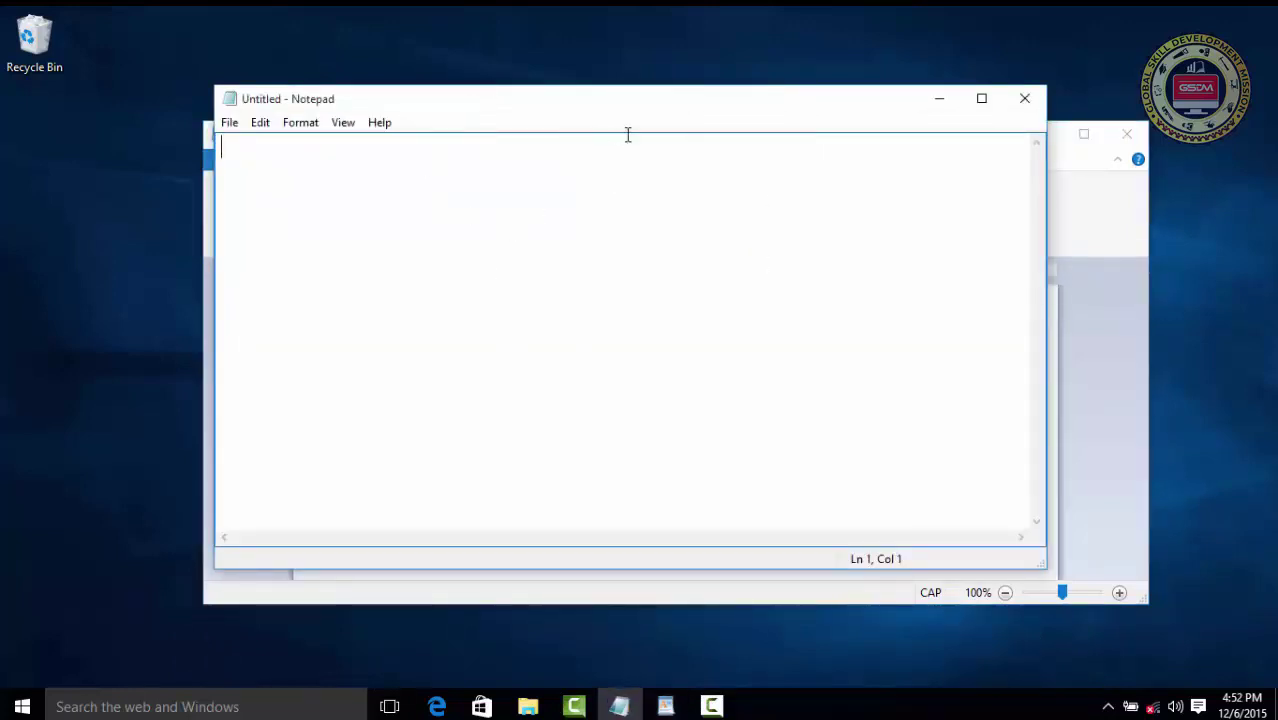
Step: Close the Notepad window, then maximize the WordPad window and restore it to its previous size
{"action": "left_click", "coordinate": [1026, 100]}
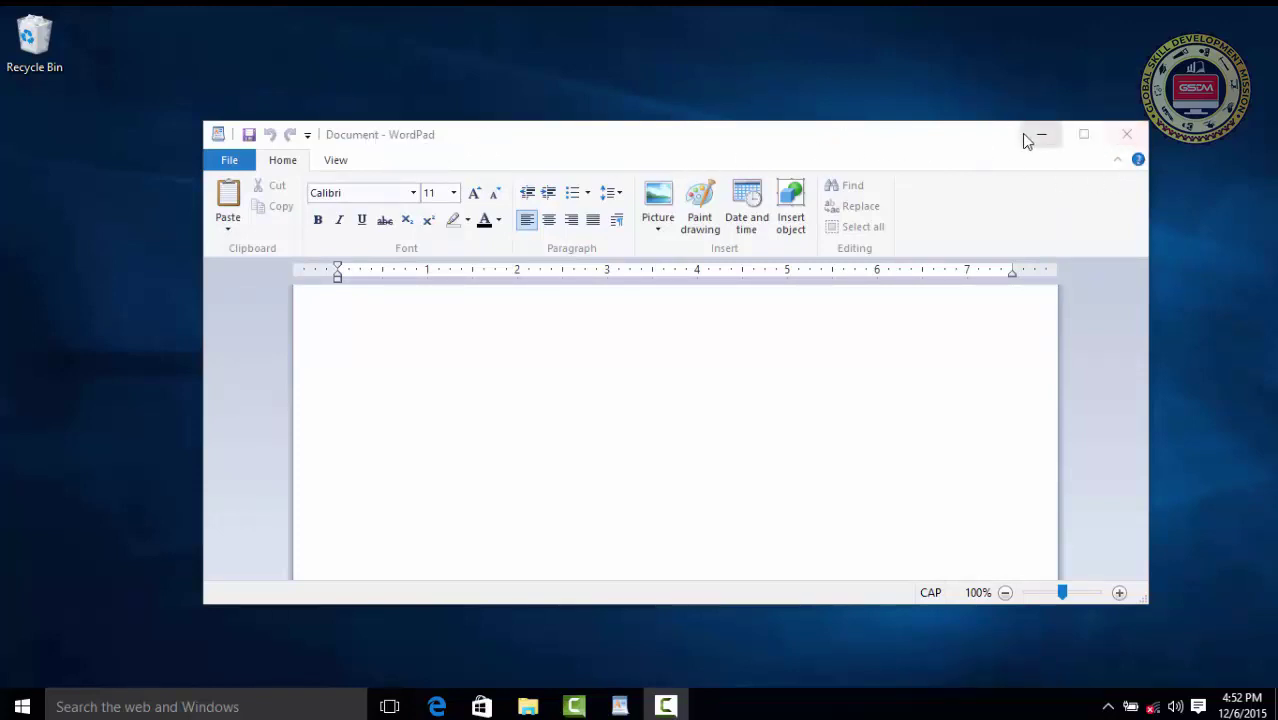
{"action": "left_click", "coordinate": [1086, 136]}
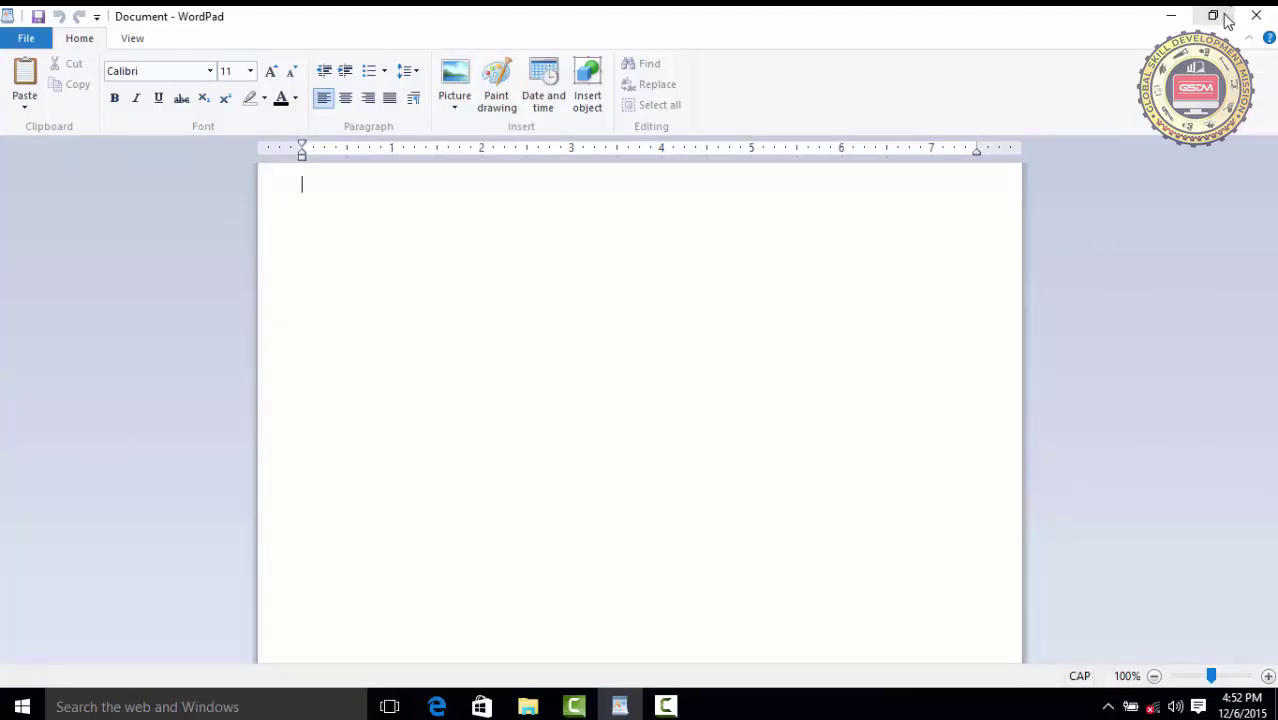
{"action": "left_click", "coordinate": [1226, 18]}
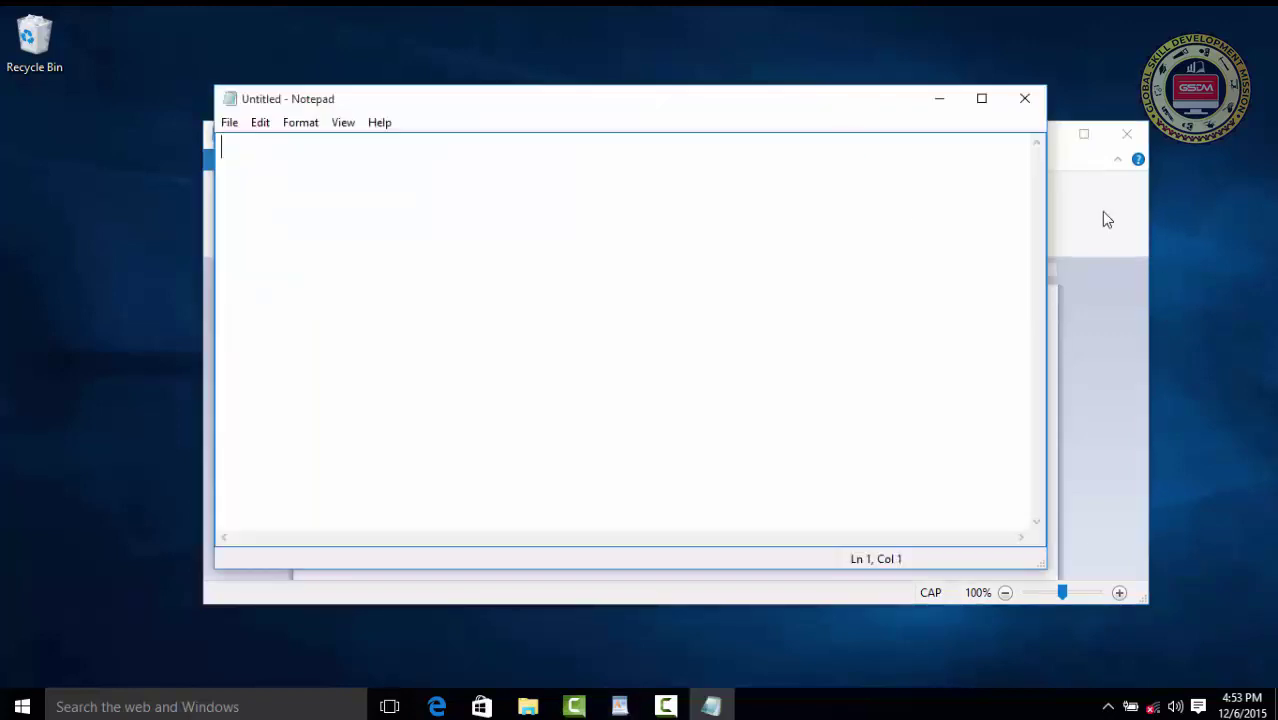
Step: Switch the active window between WordPad and Notepad, then minimize both windows
{"action": "left_click", "coordinate": [1101, 211]}
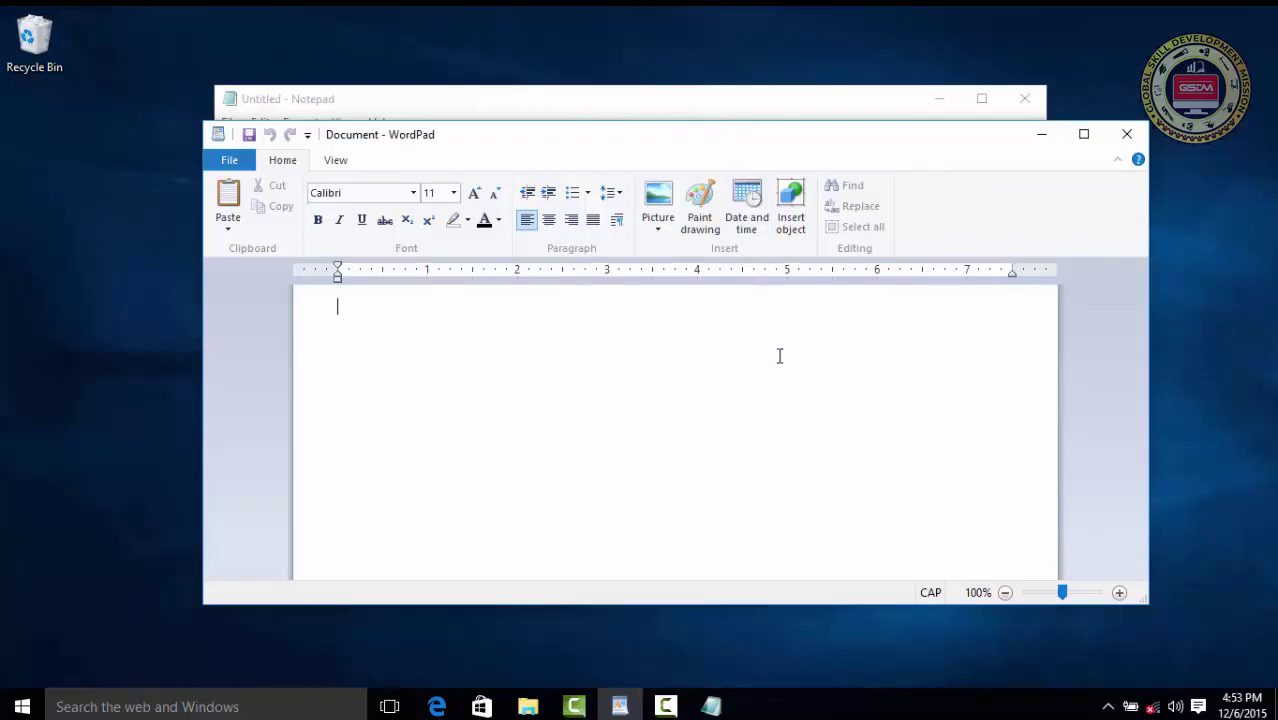
{"action": "left_click", "coordinate": [794, 107]}
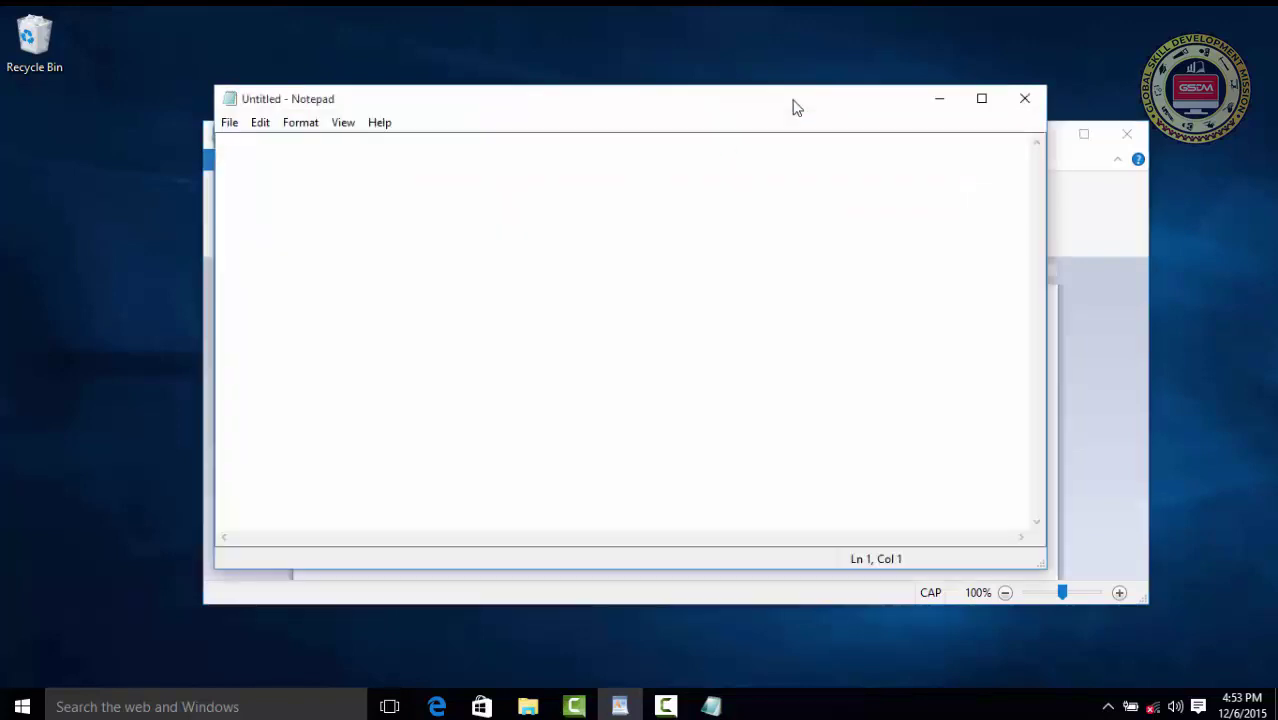
{"action": "left_click", "coordinate": [1075, 227]}
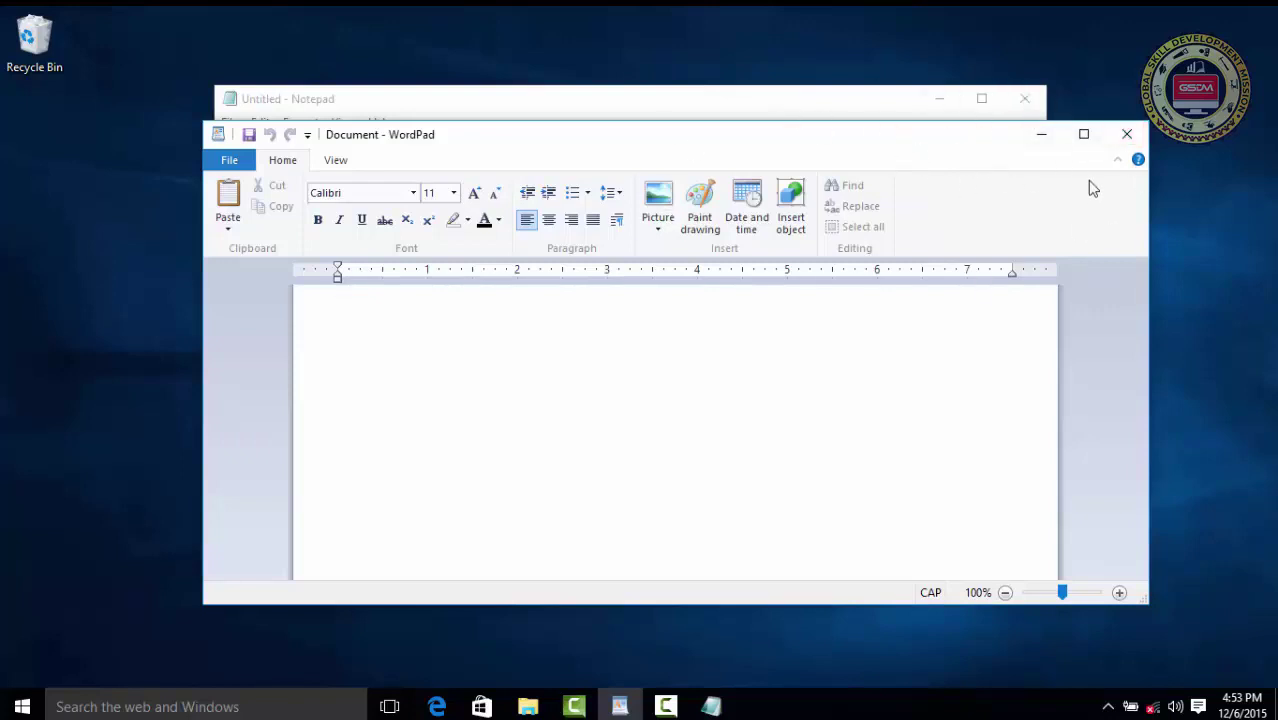
{"action": "left_click", "coordinate": [1040, 137]}
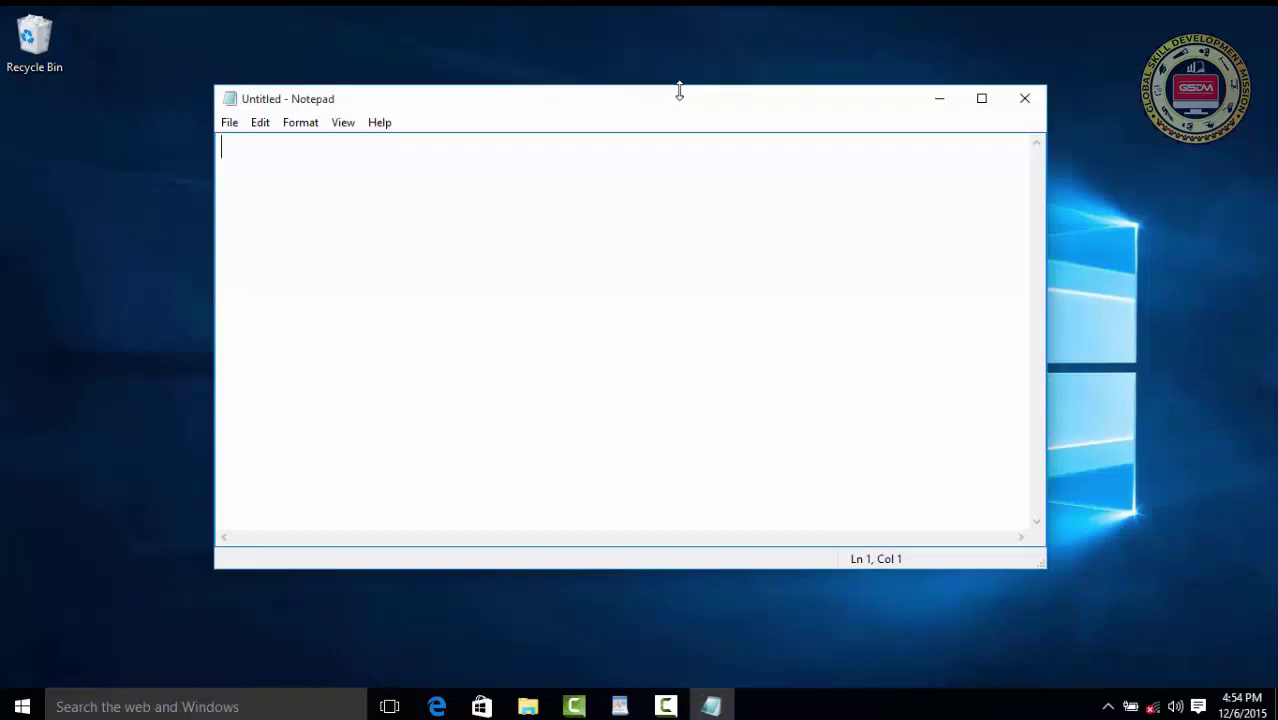
{"action": "left_click", "coordinate": [937, 104]}
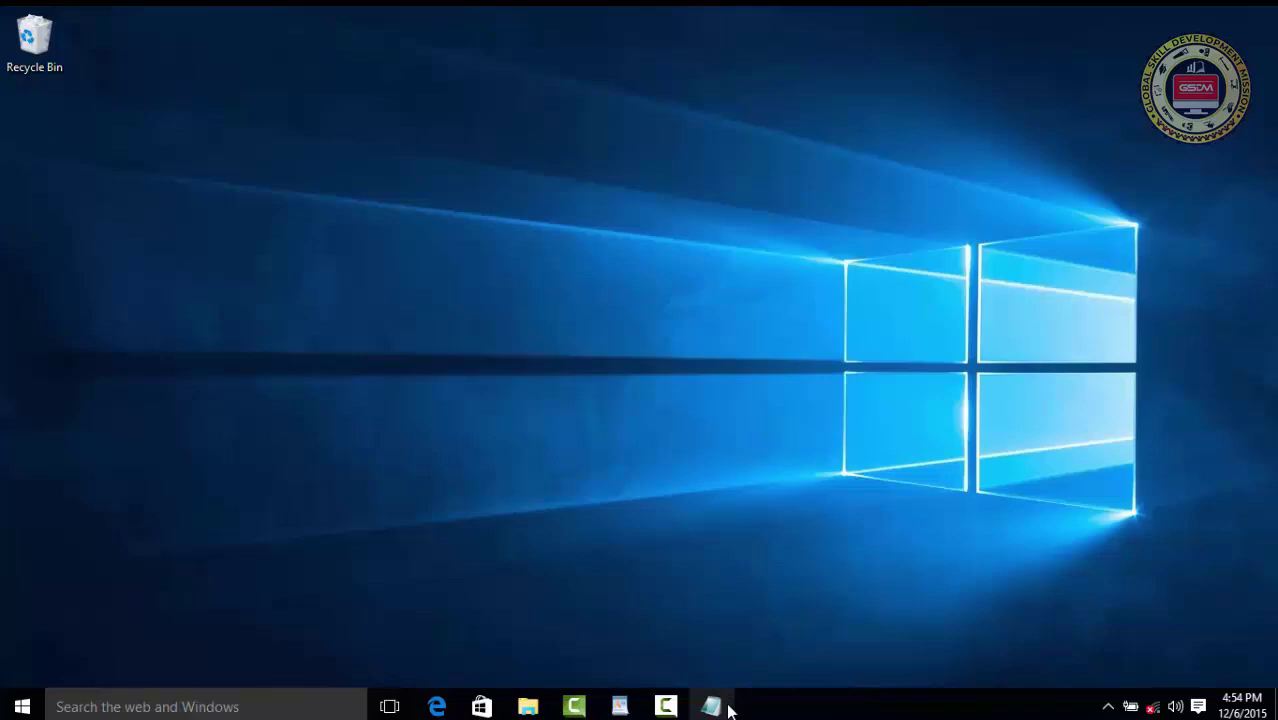
Step: Preview the minimized Notepad and WordPad windows, then restore the WordPad window to the desktop
{"action": "mouse_move", "coordinate": [729, 709]}
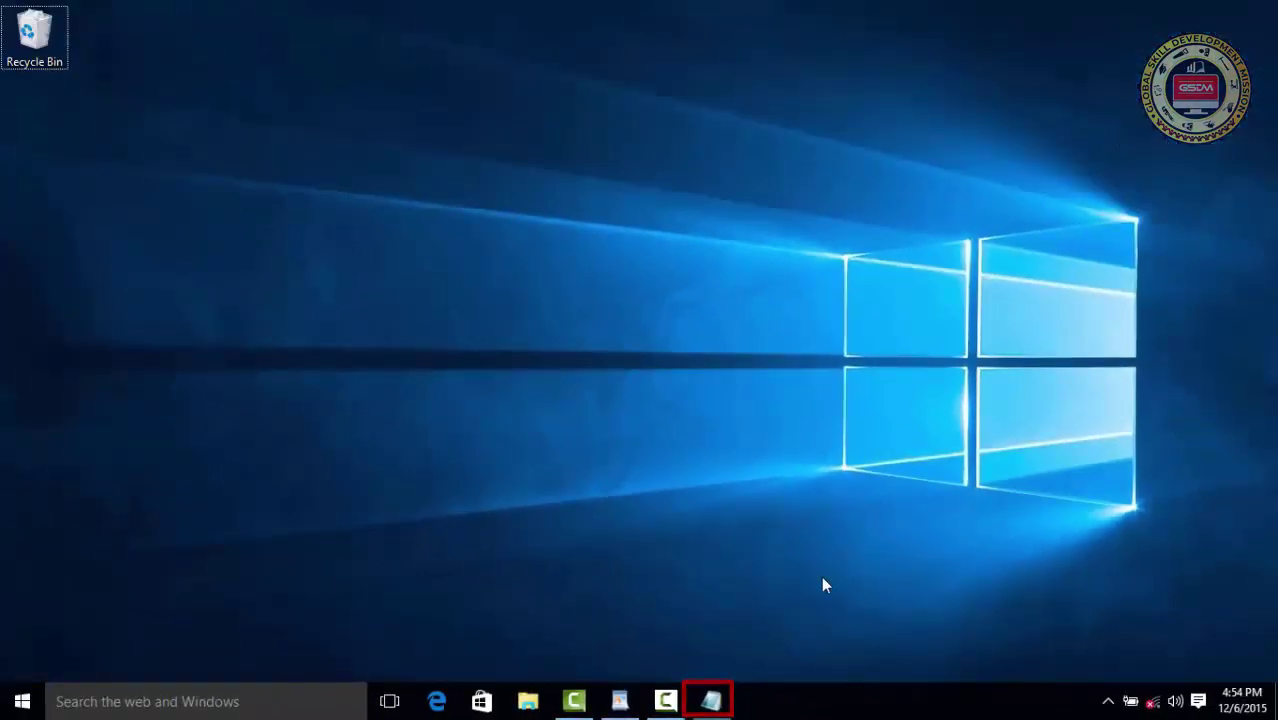
{"action": "mouse_move", "coordinate": [720, 710]}
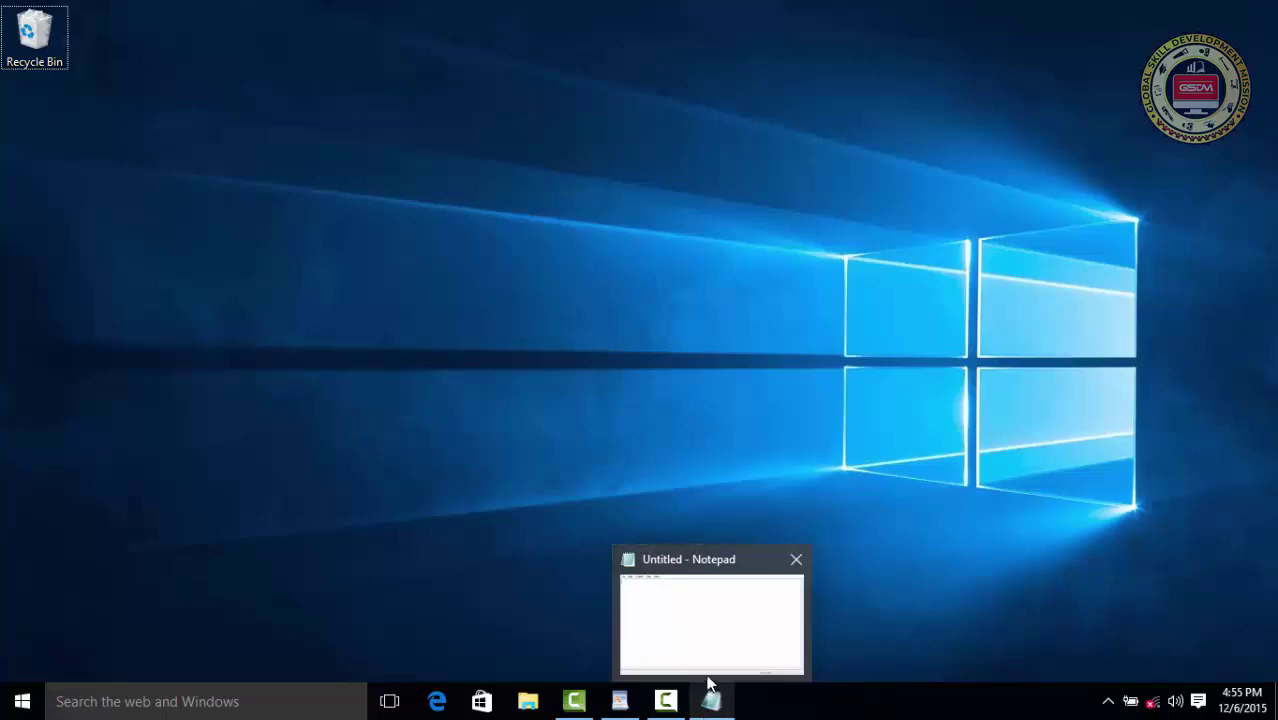
{"action": "mouse_move", "coordinate": [701, 627]}
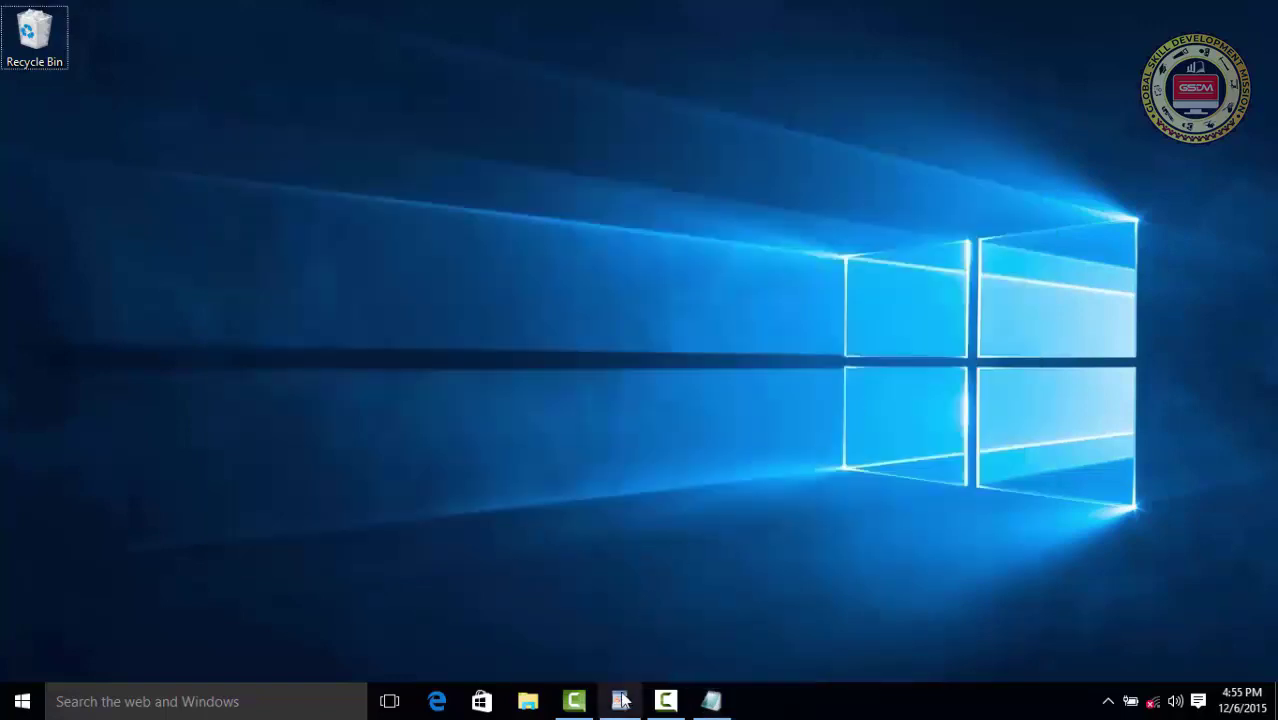
{"action": "mouse_move", "coordinate": [621, 704]}
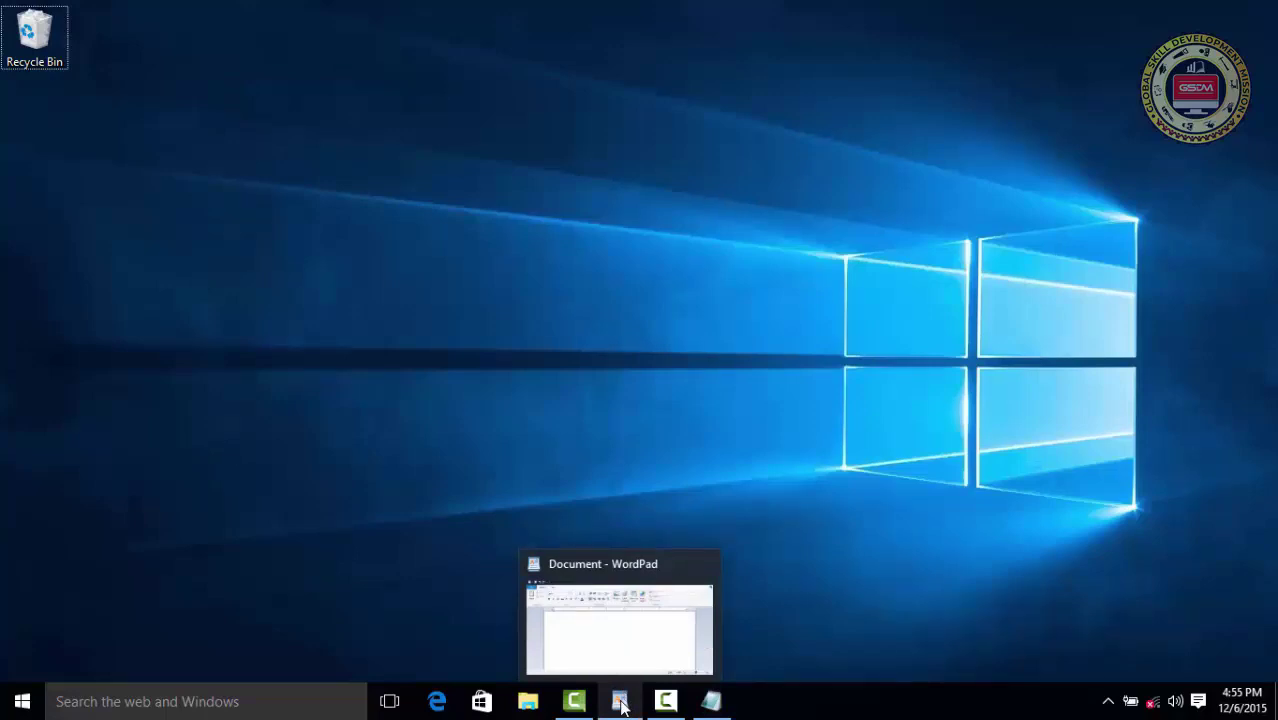
{"action": "mouse_move", "coordinate": [630, 636]}
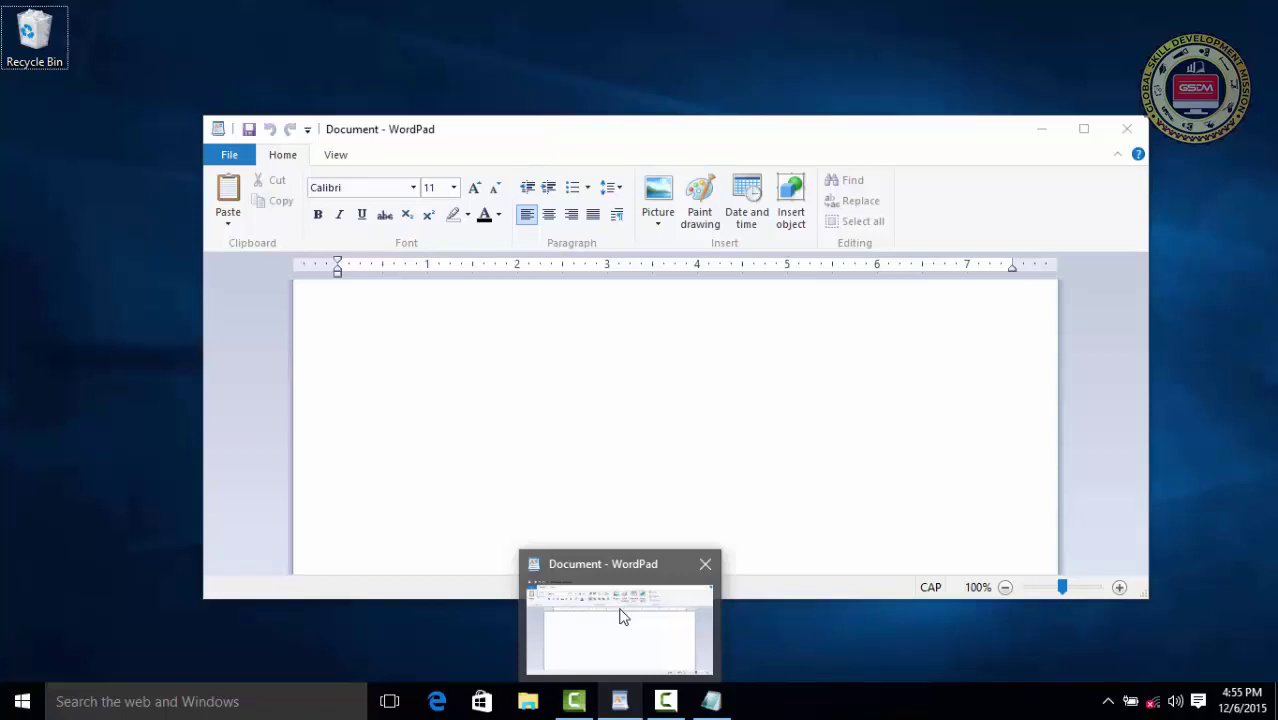
{"action": "left_click", "coordinate": [621, 614]}
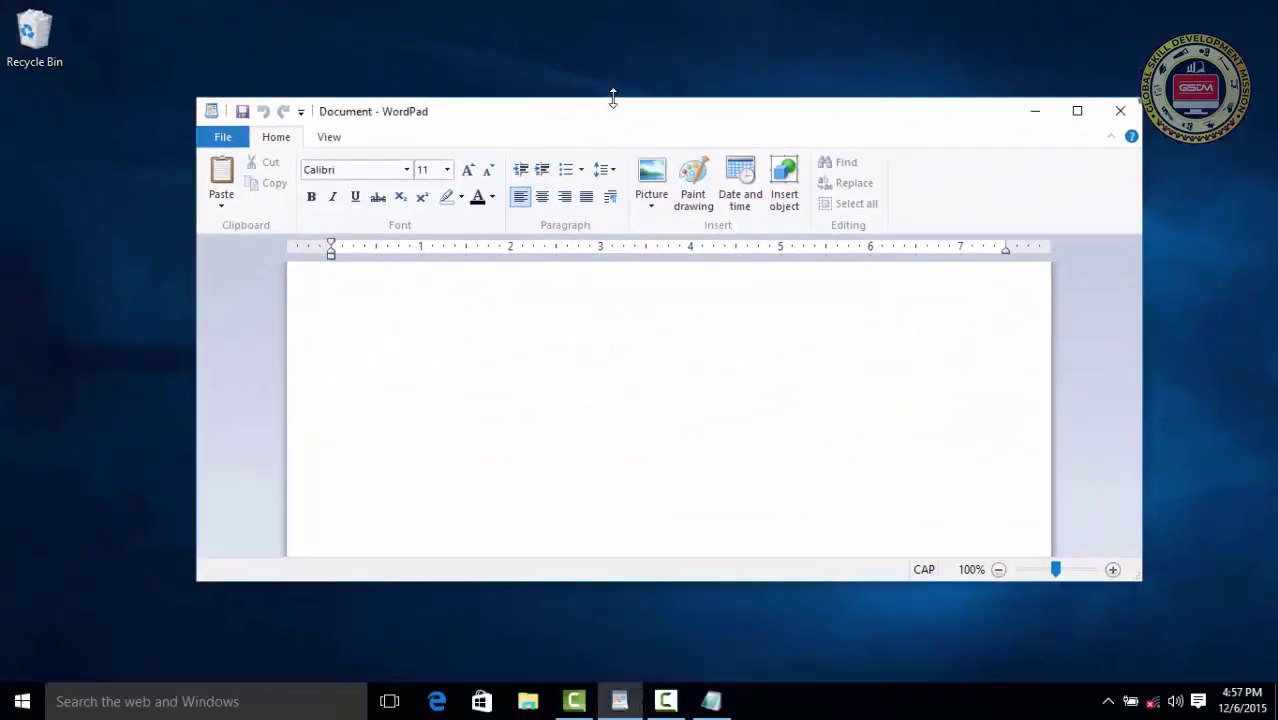
Step: Resize the WordPad window by lowering its top edge slightly and pulling its right edge inward to make it narrower
{"action": "left_click_drag", "start_coordinate": [613, 99], "coordinate": [640, 105]}
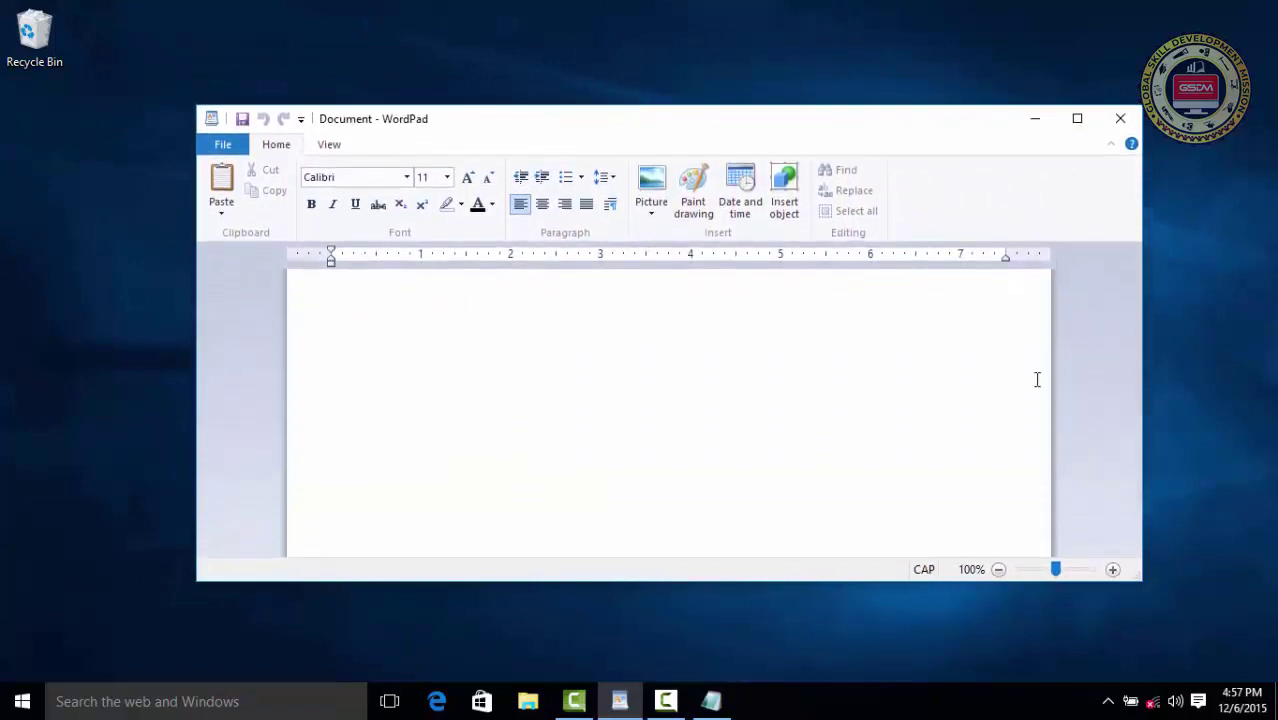
{"action": "left_click_drag", "start_coordinate": [1142, 360], "coordinate": [1060, 360]}
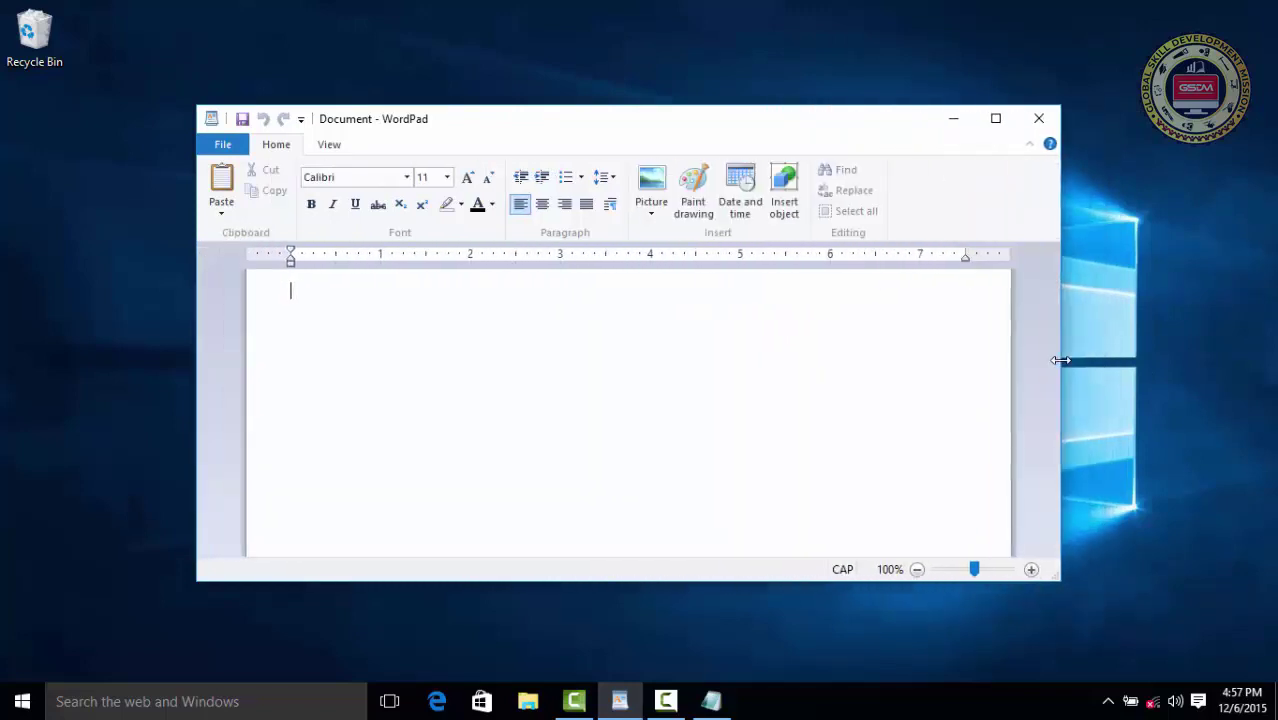
Step: Maximize the WordPad window and restore it to its previous size several times
{"action": "double_click", "coordinate": [604, 121]}
{"action": "double_click", "coordinate": [604, 11]}
{"action": "double_click", "coordinate": [649, 133]}
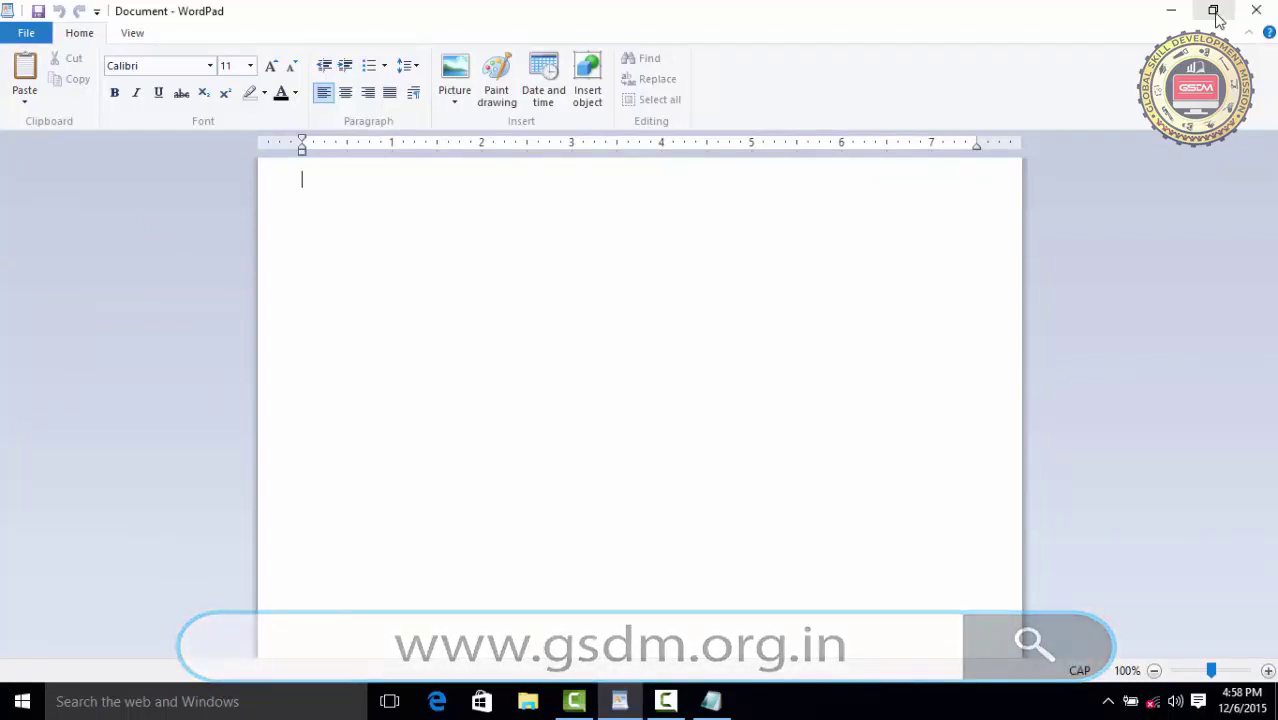
{"action": "left_click", "coordinate": [1214, 12]}
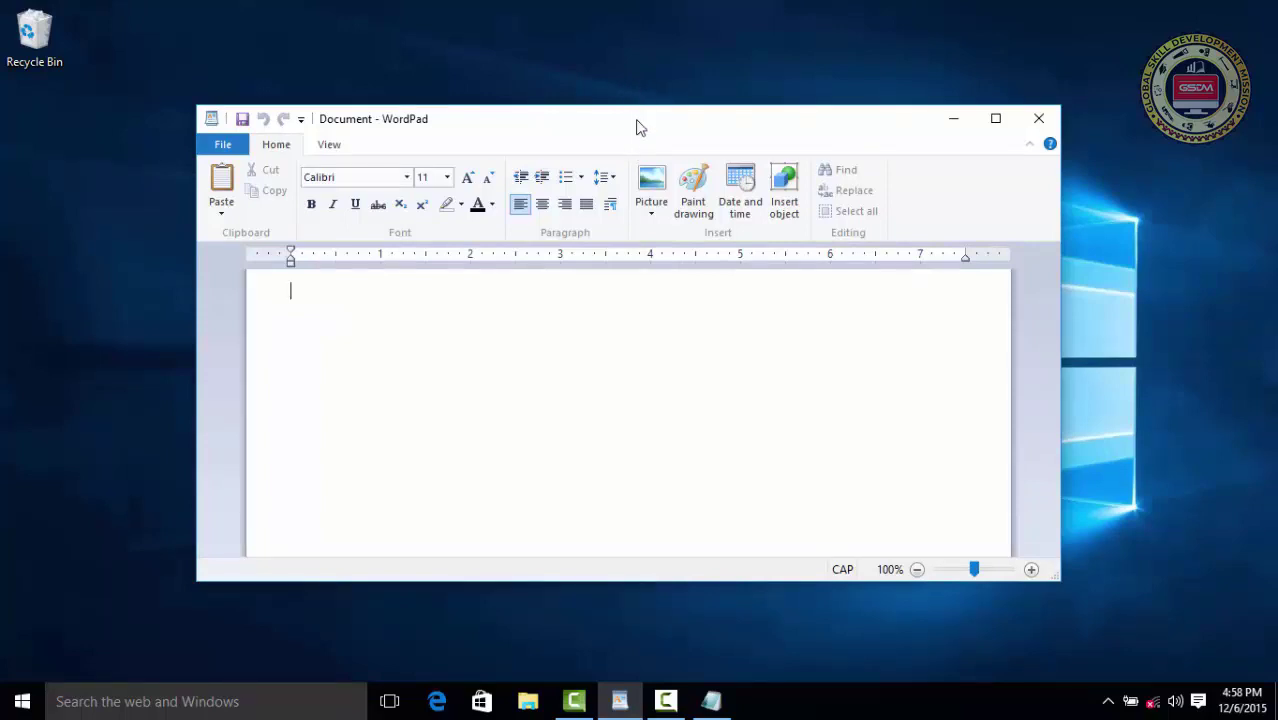
{"action": "left_click_drag", "start_coordinate": [639, 123], "coordinate": [653, 7]}
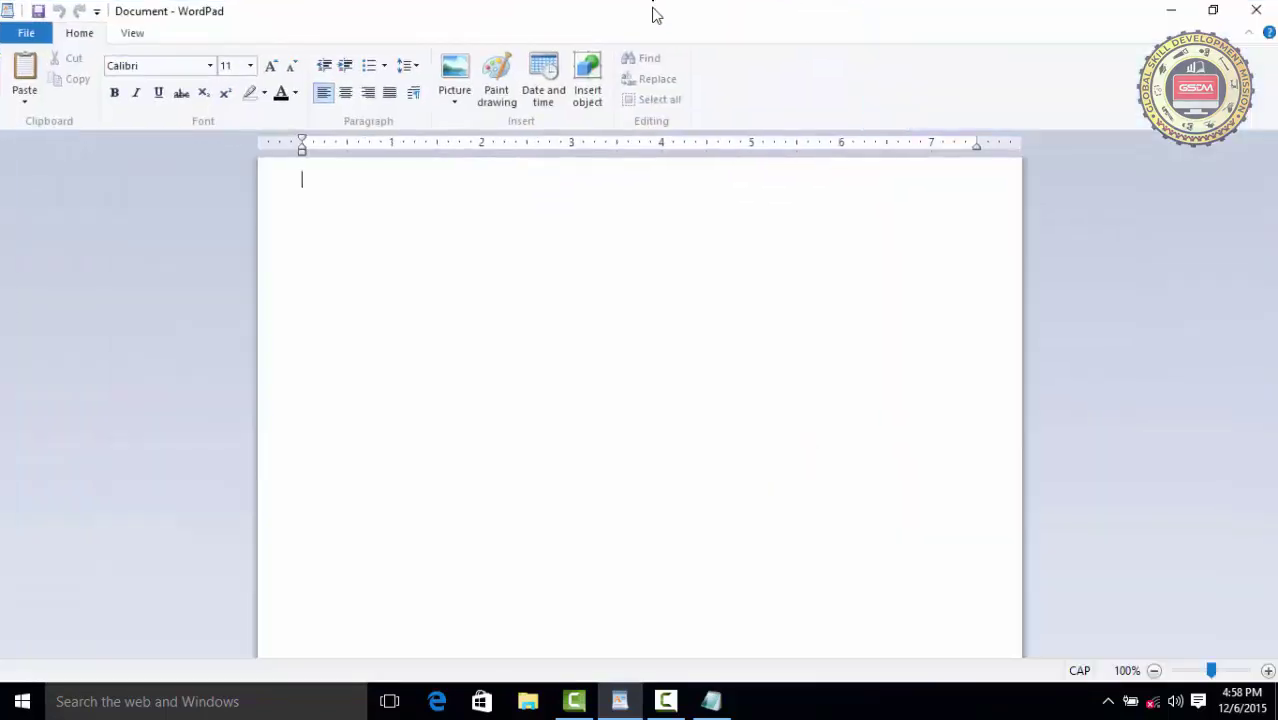
{"action": "key", "text": "super+Down"}
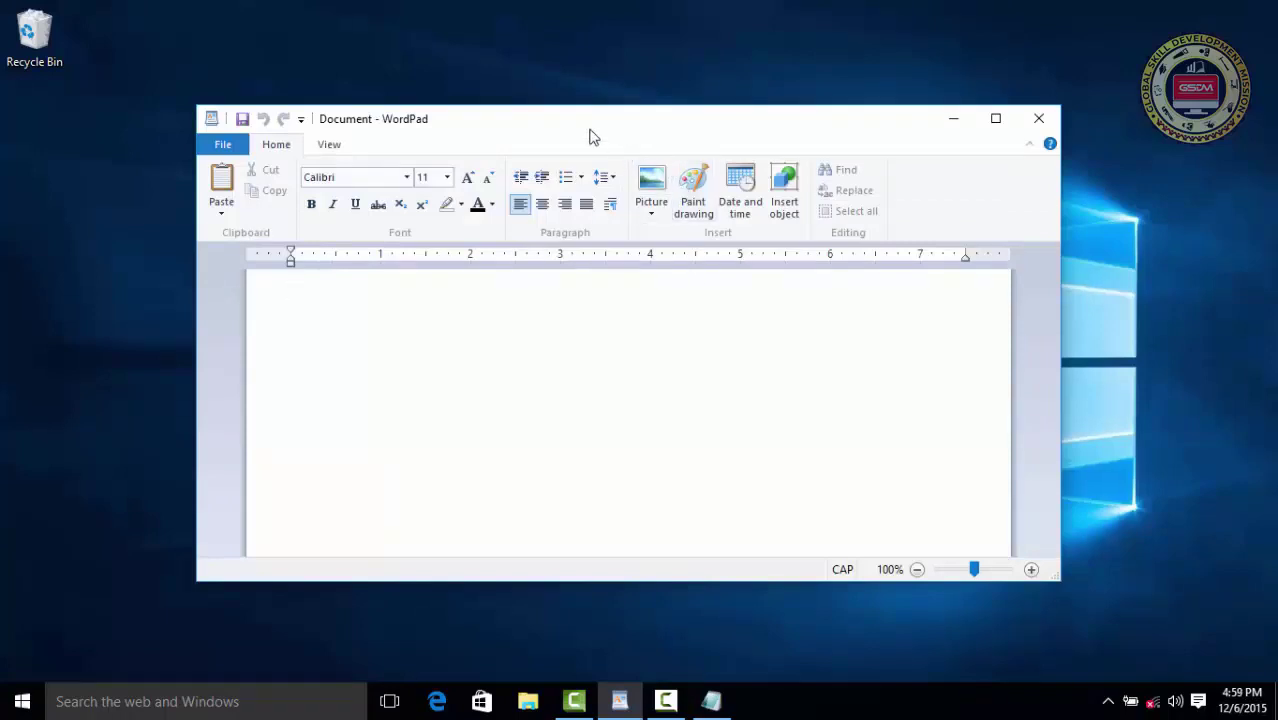
Step: Reposition the WordPad window, snap it to the right half of the desktop and pull it loose again
{"action": "left_click_drag", "start_coordinate": [590, 136], "coordinate": [627, 163]}
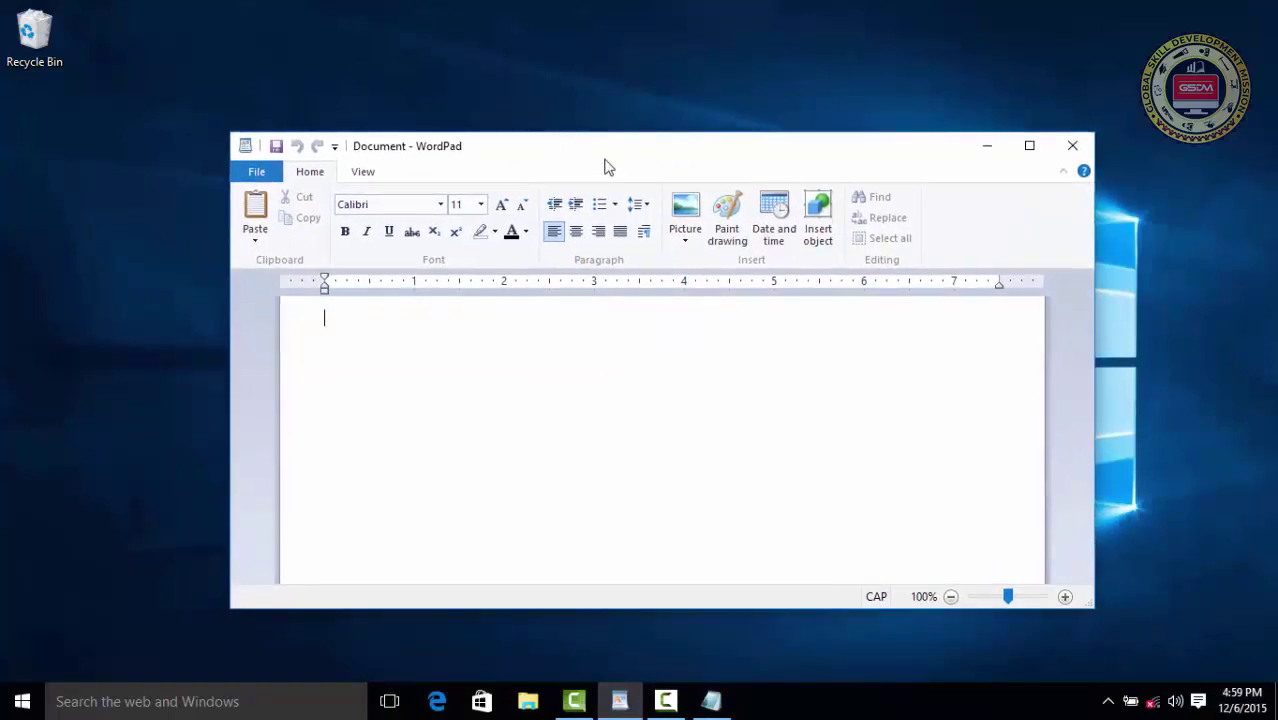
{"action": "left_click_drag", "start_coordinate": [602, 166], "coordinate": [1277, 168]}
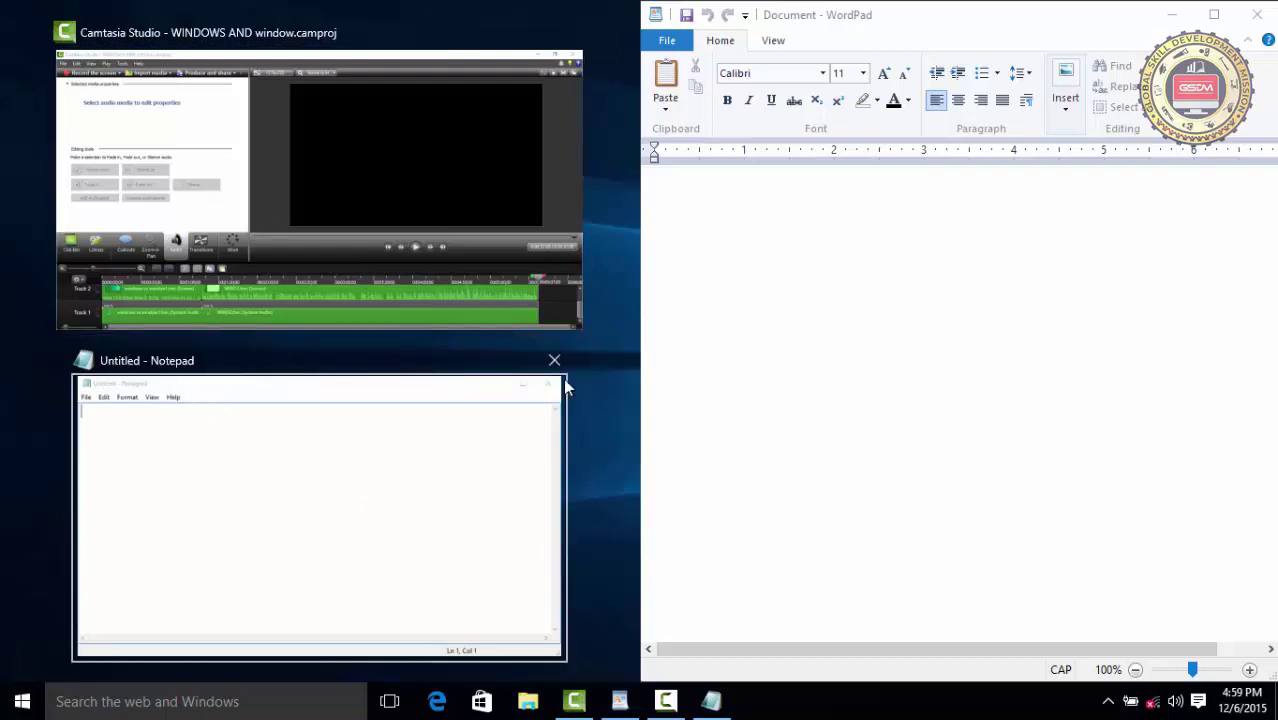
{"action": "left_click_drag", "start_coordinate": [1010, 23], "coordinate": [813, 86]}
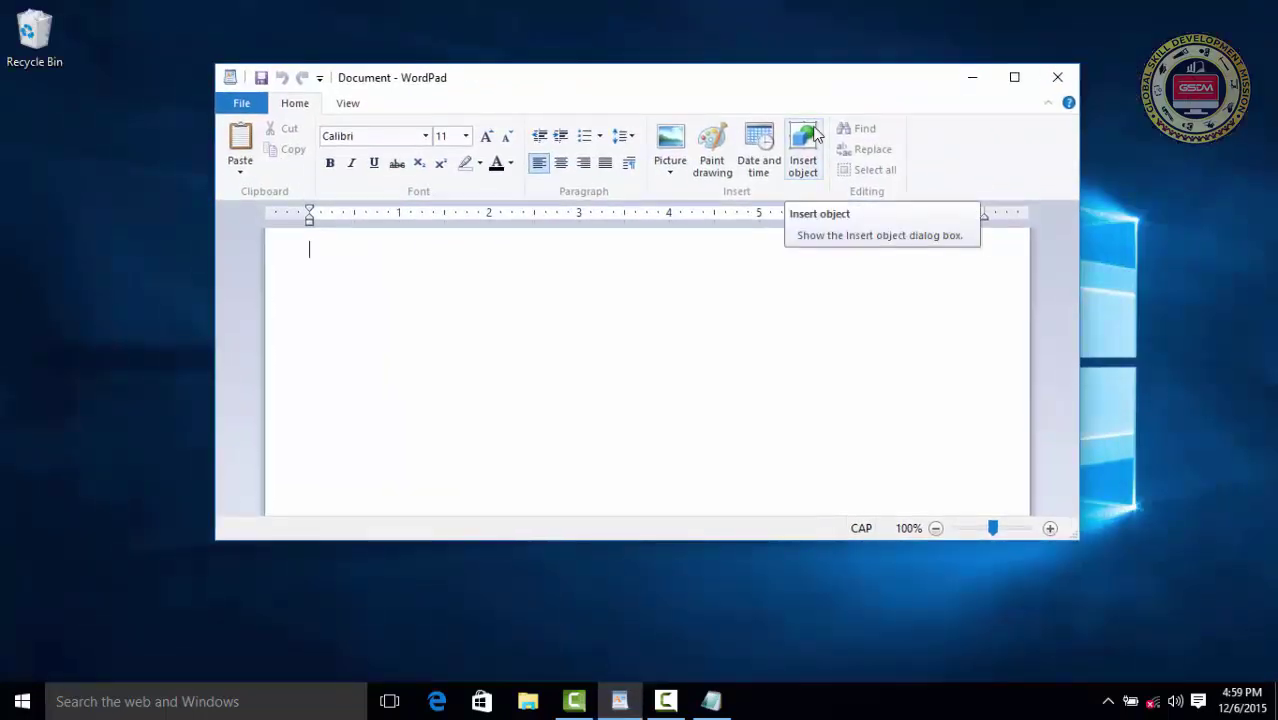
Step: Snap WordPad to the left half of the desktop and Notepad to the right half, then minimize Notepad
{"action": "left_click_drag", "start_coordinate": [762, 88], "coordinate": [3, 141]}
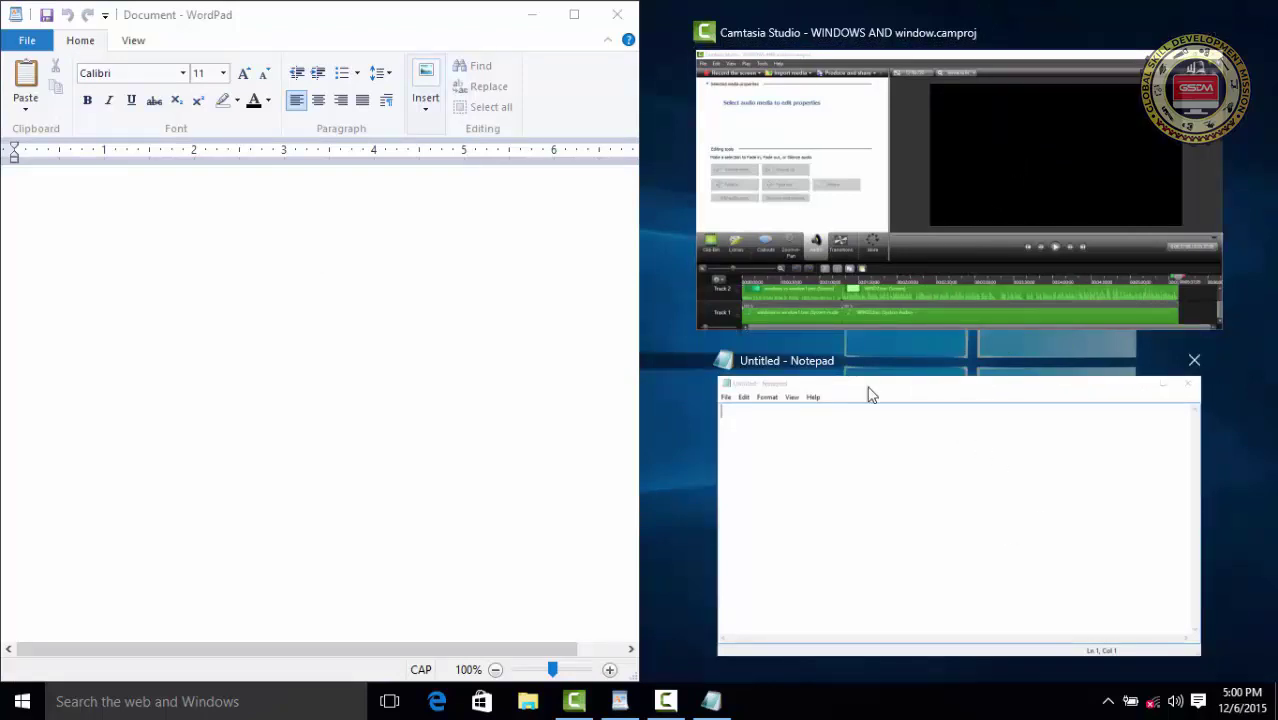
{"action": "left_click", "coordinate": [970, 452]}
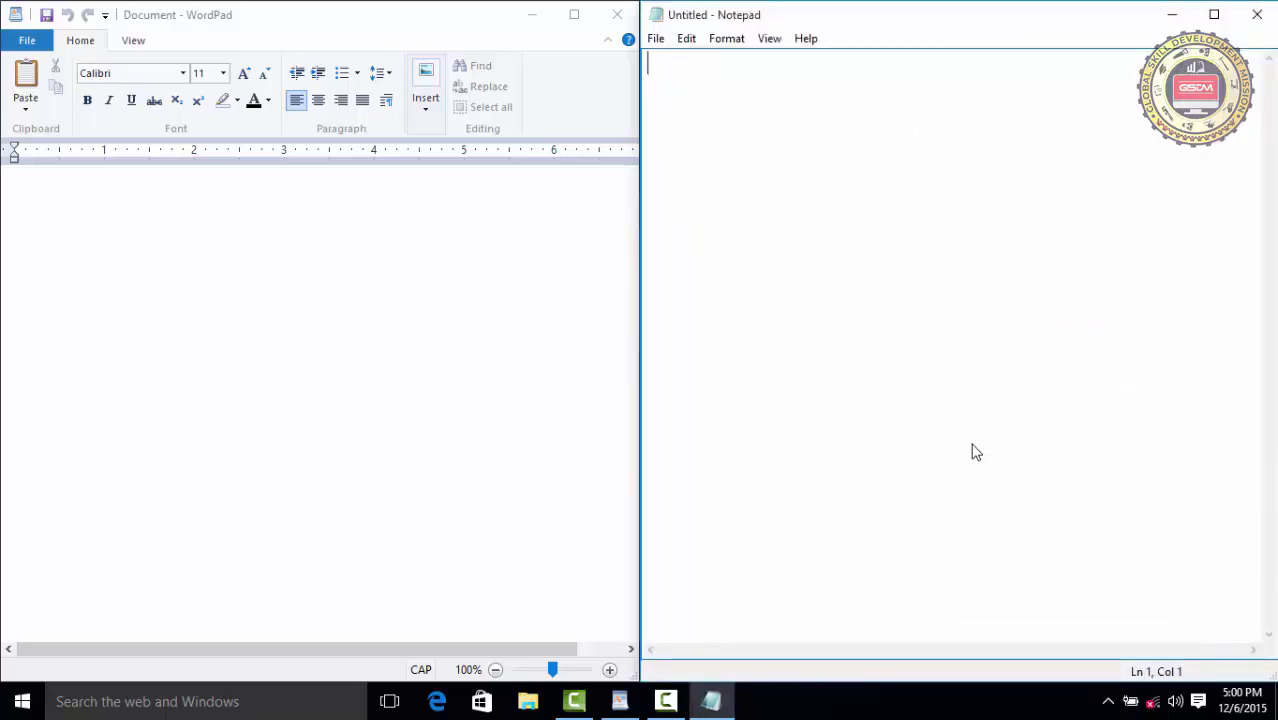
{"action": "left_click", "coordinate": [1175, 14]}
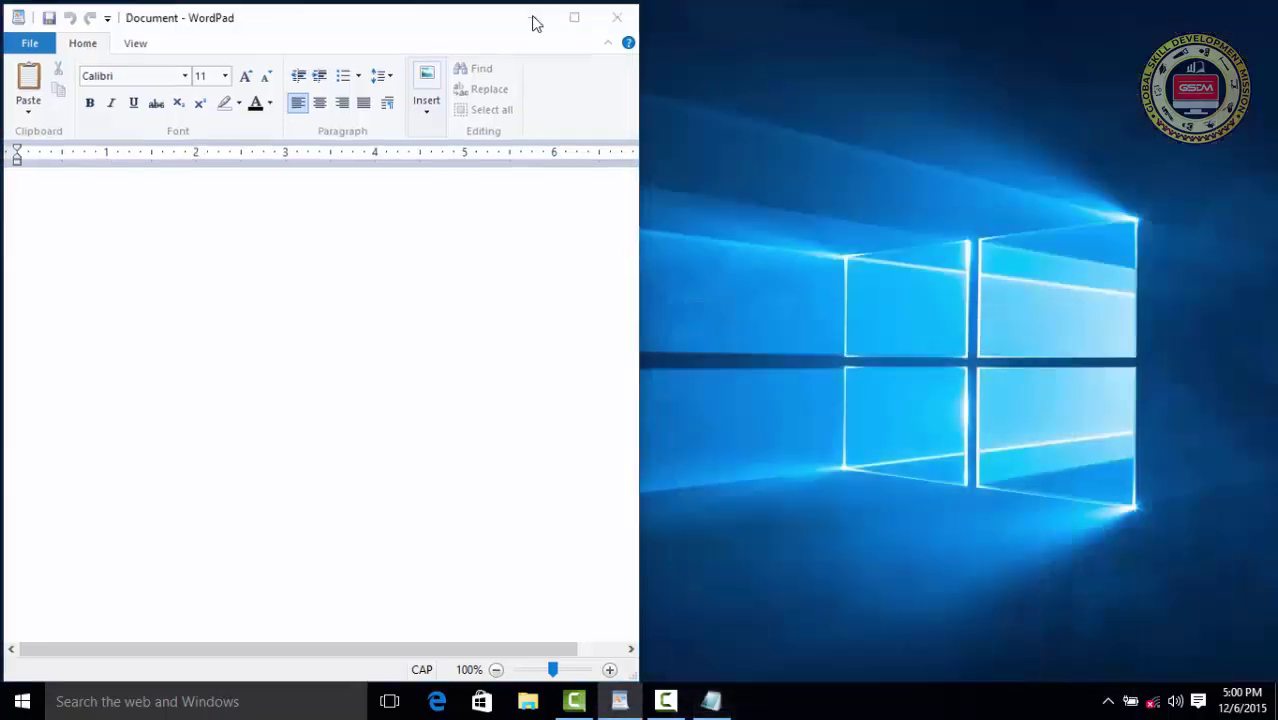
Step: Minimize WordPad, then restore Notepad and WordPad so both fill their snapped halves of the desktop
{"action": "left_click", "coordinate": [532, 15]}
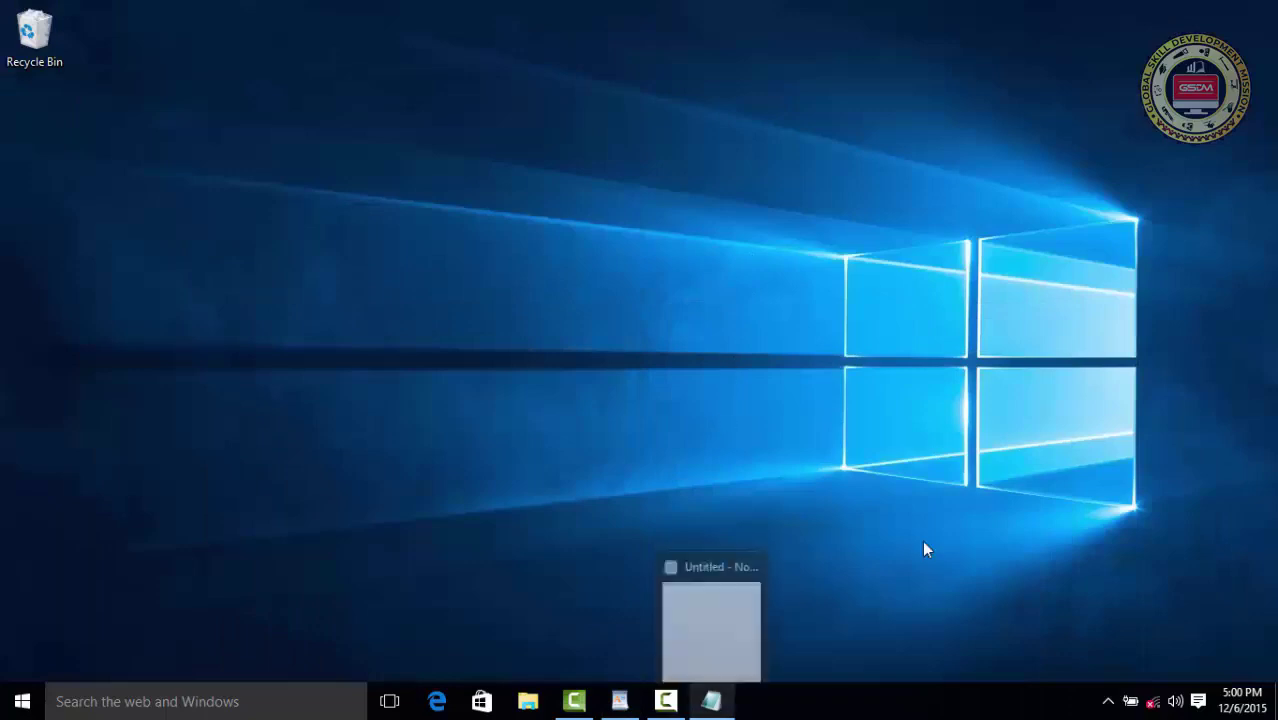
{"action": "left_click", "coordinate": [717, 702]}
{"action": "left_click", "coordinate": [622, 703]}
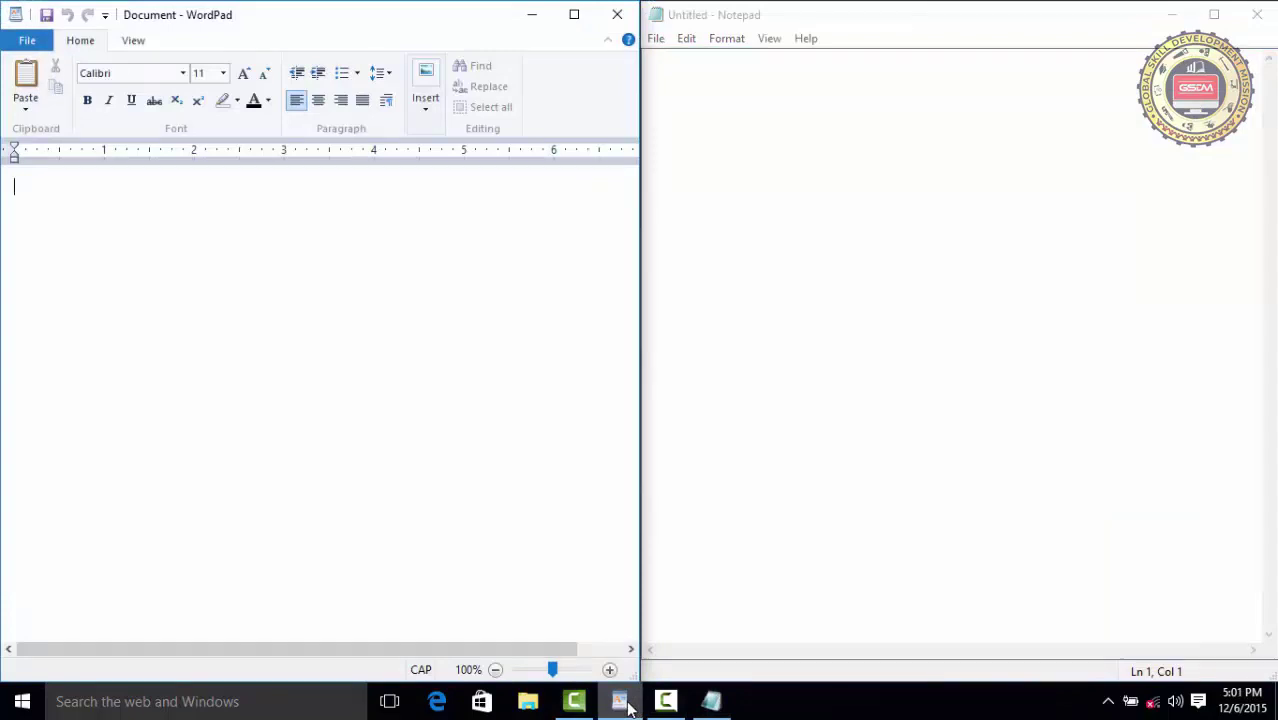
Step: Pull WordPad and Notepad out of their snapped halves into overlapping positions, bringing each window to the front in turn
{"action": "left_click_drag", "start_coordinate": [374, 26], "coordinate": [725, 91]}
{"action": "left_click_drag", "start_coordinate": [725, 15], "coordinate": [522, 66]}
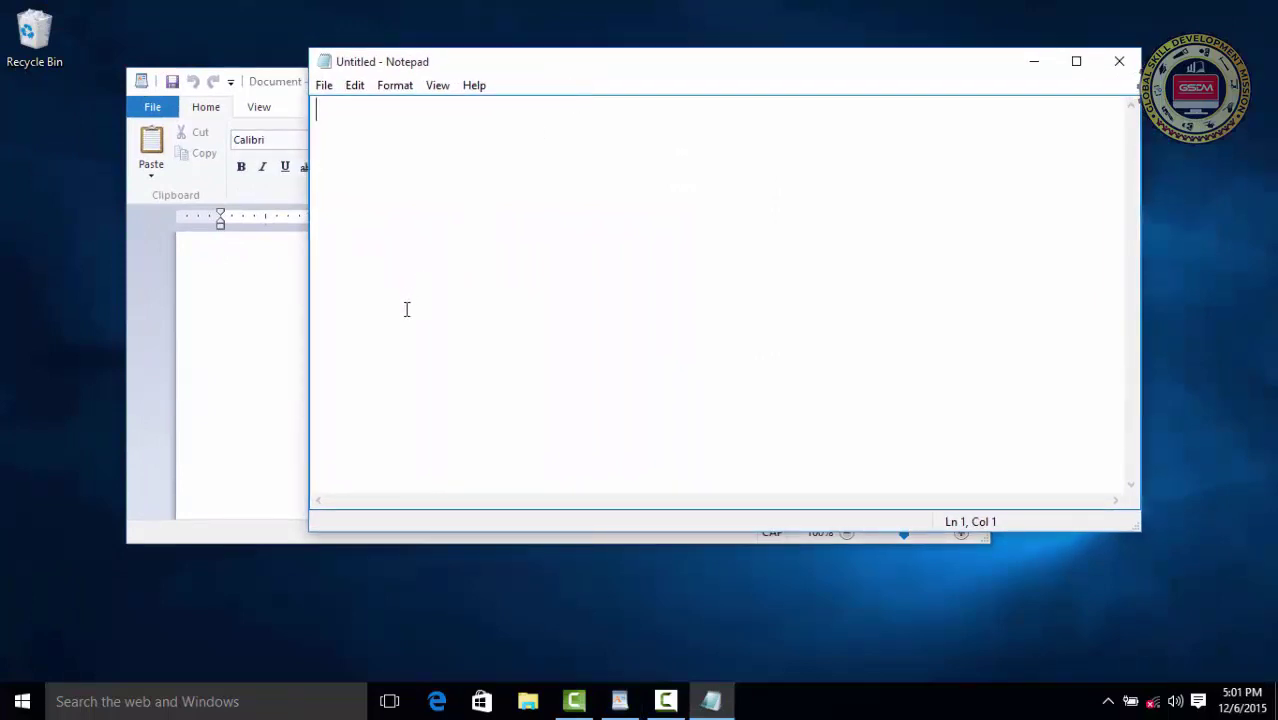
{"action": "left_click", "coordinate": [294, 348]}
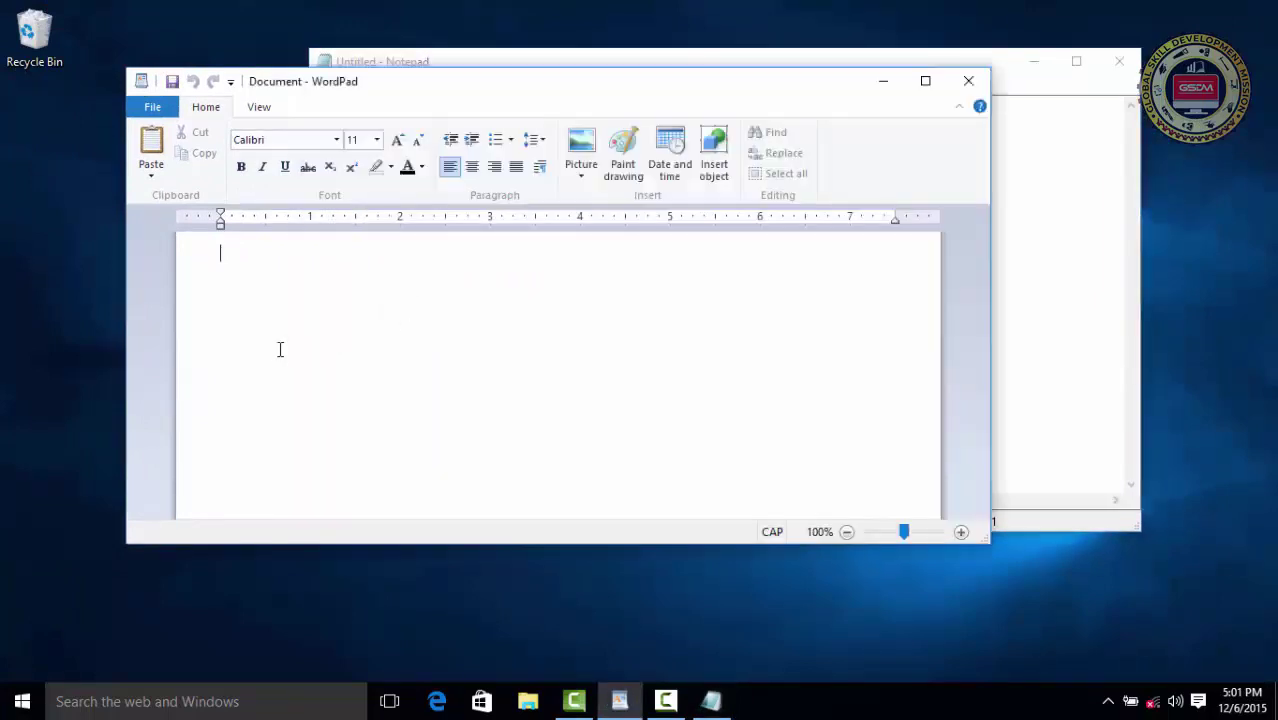
{"action": "left_click", "coordinate": [1065, 262]}
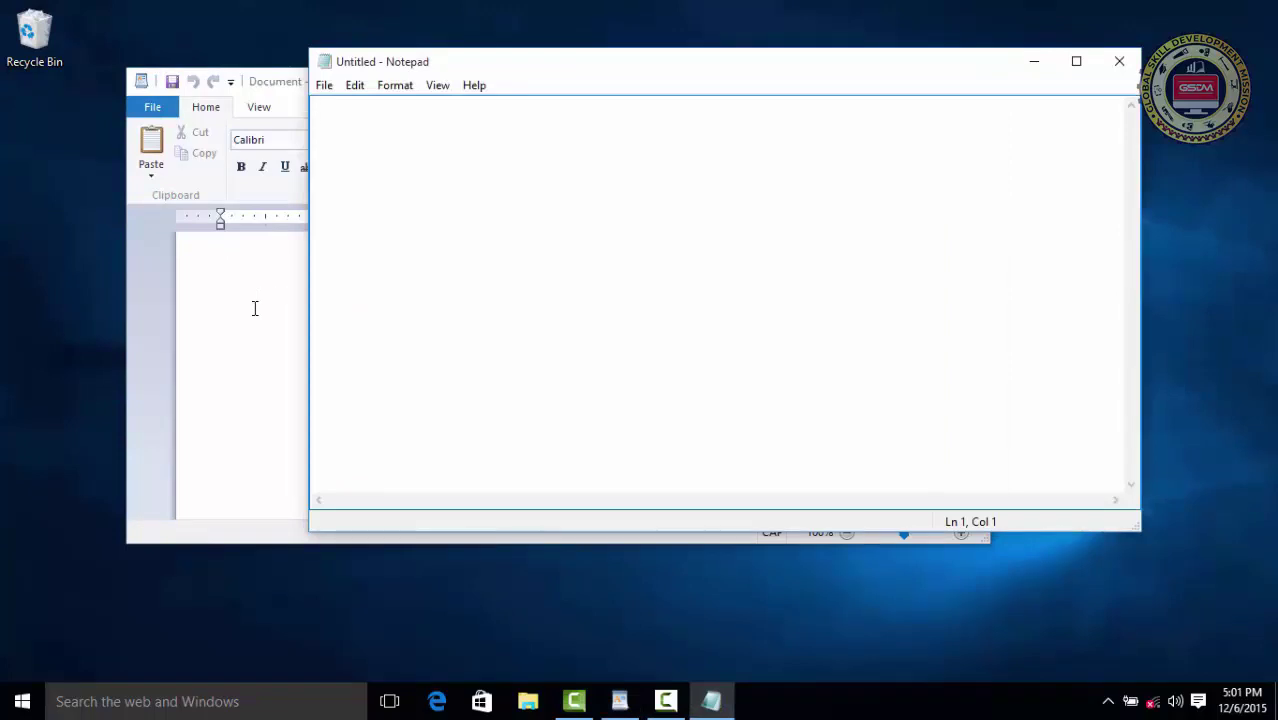
{"action": "left_click_drag", "start_coordinate": [526, 62], "coordinate": [6, 212]}
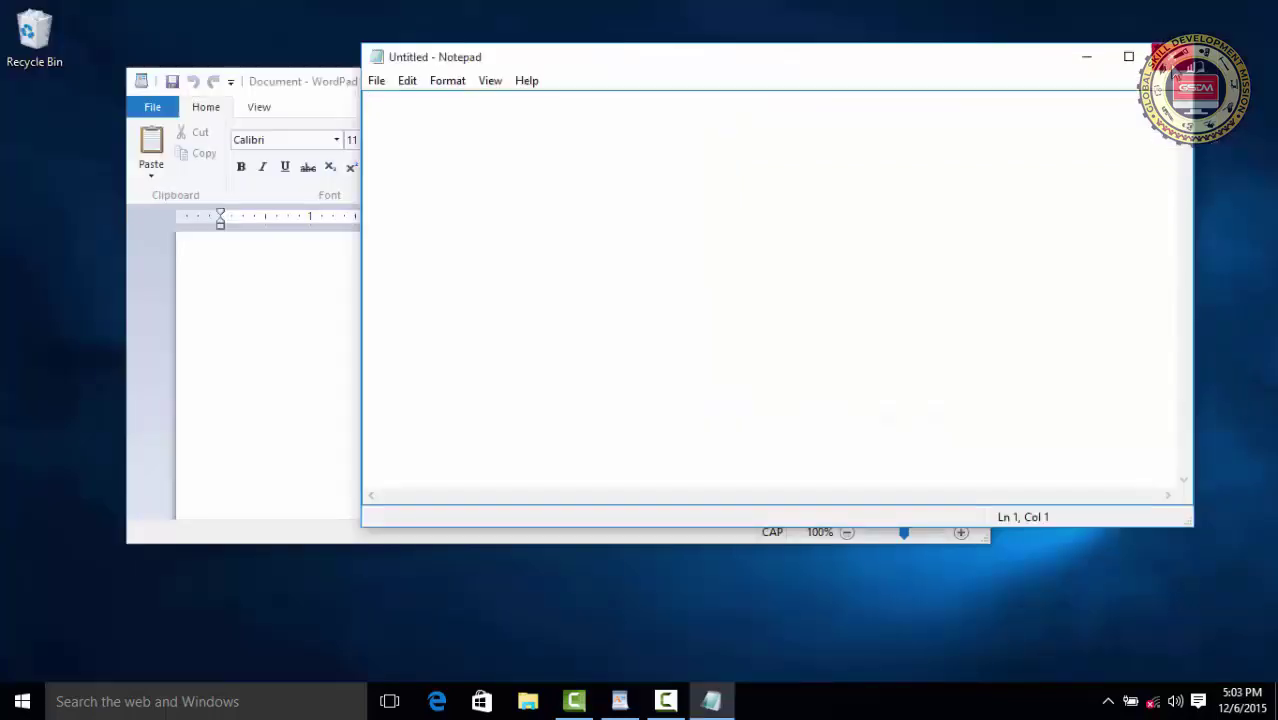
Step: Close the Notepad window and the WordPad window
{"action": "left_click", "coordinate": [712, 700]}
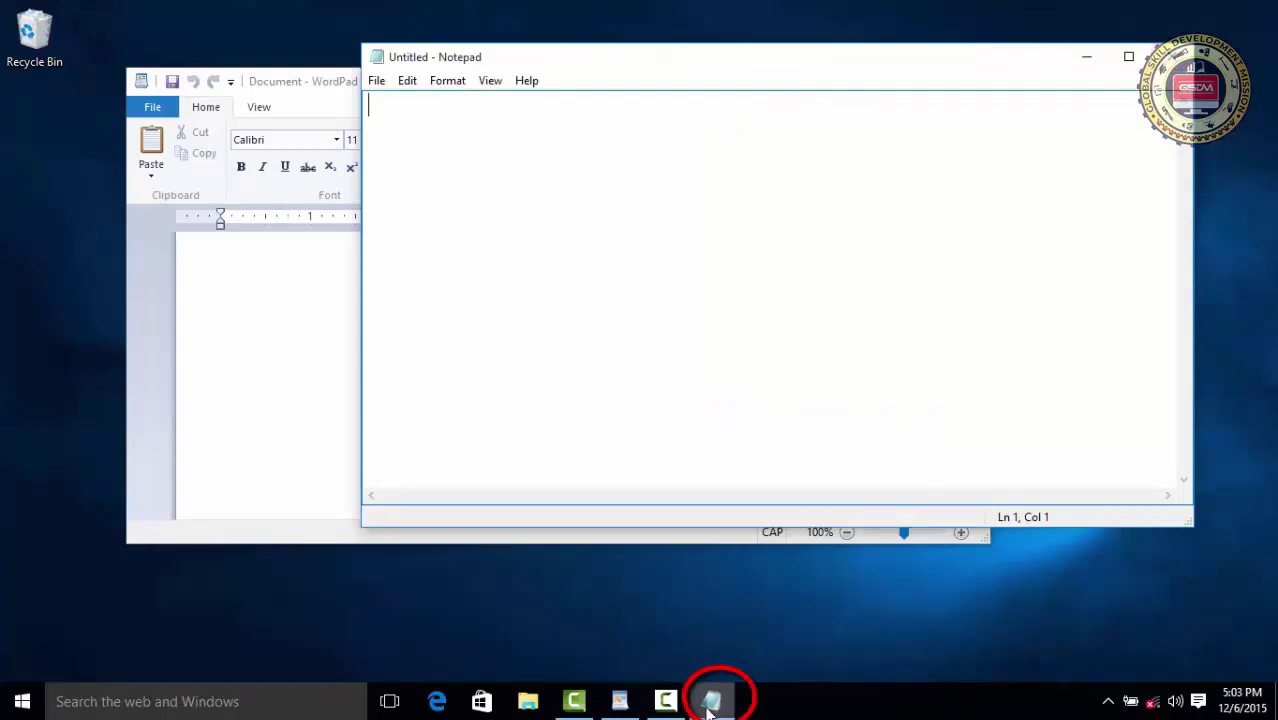
{"action": "mouse_move", "coordinate": [712, 712]}
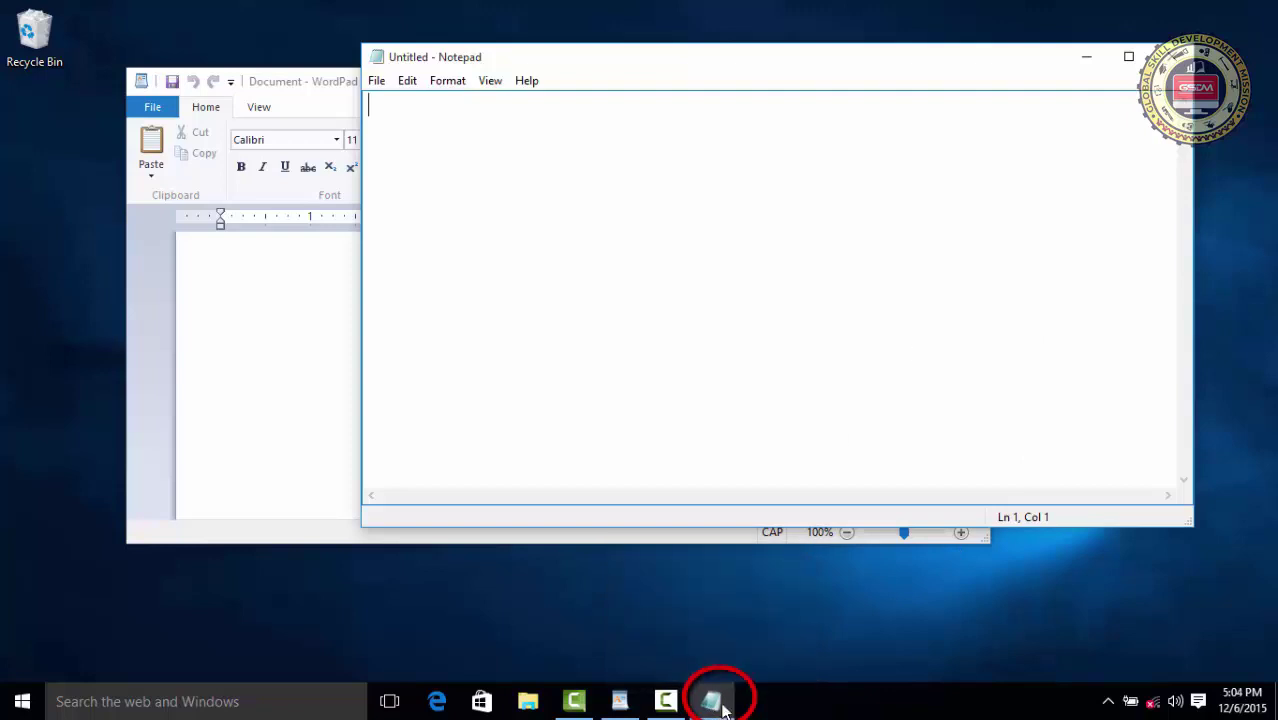
{"action": "left_click", "coordinate": [1170, 57]}
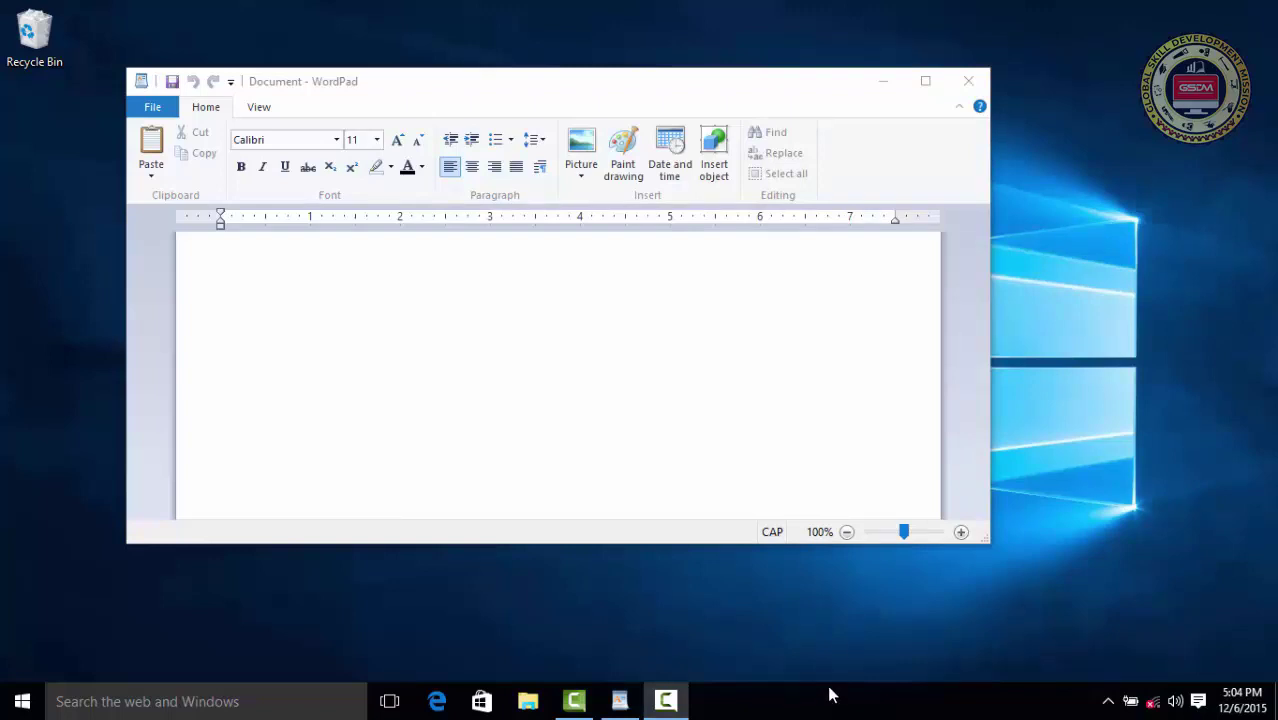
{"action": "left_click", "coordinate": [968, 81]}
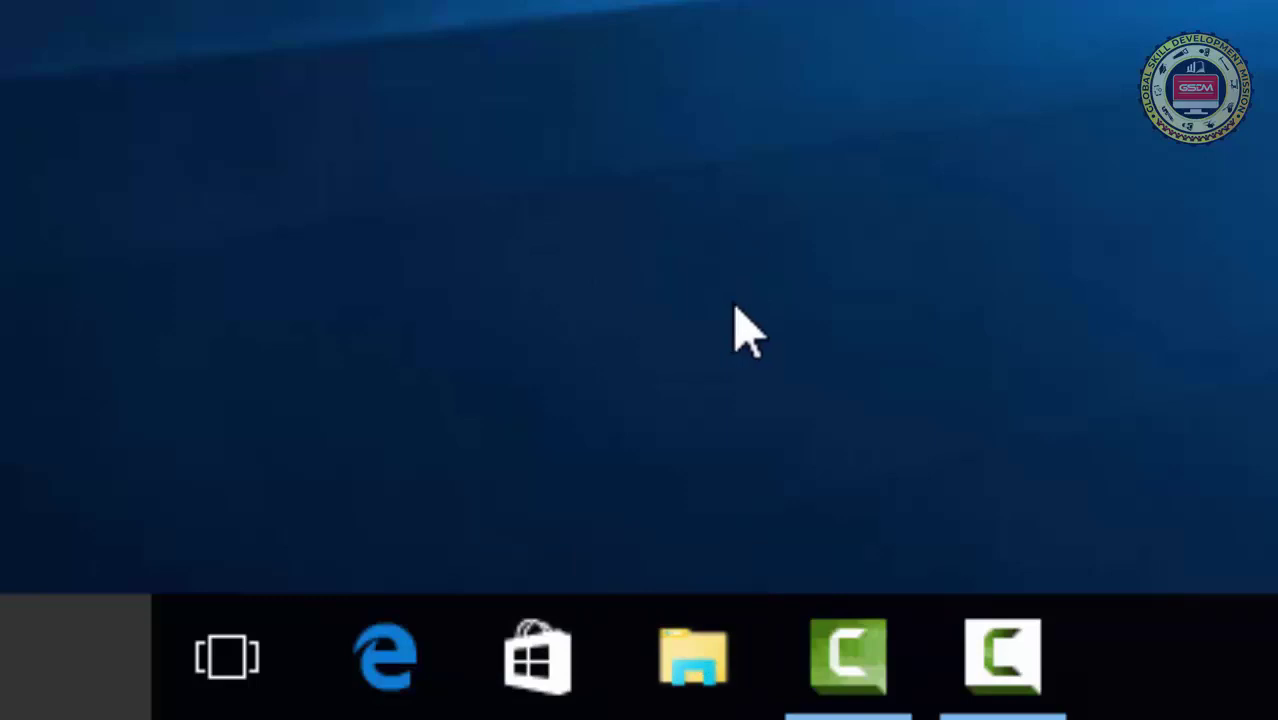
Step: Launch Microsoft Edge from the taskbar, preview its open window there, and close it again
{"action": "left_click", "coordinate": [380, 688]}
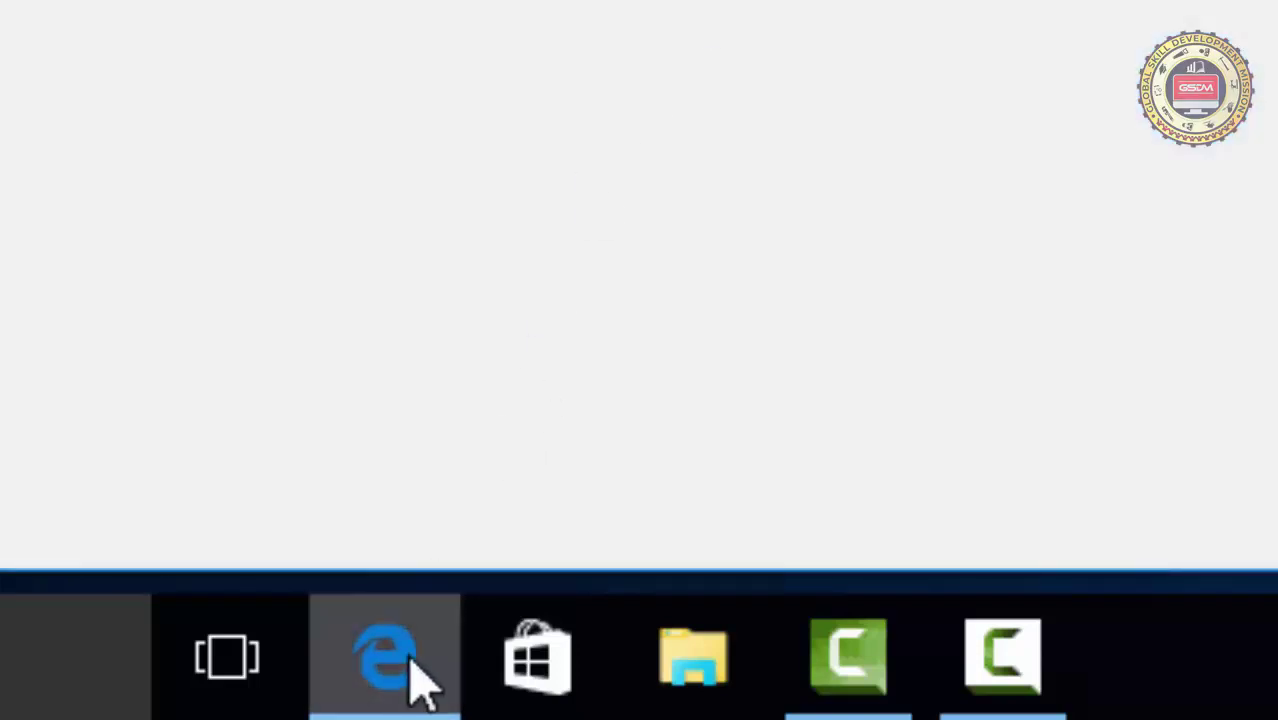
{"action": "mouse_move", "coordinate": [415, 685]}
{"action": "mouse_move", "coordinate": [399, 710]}
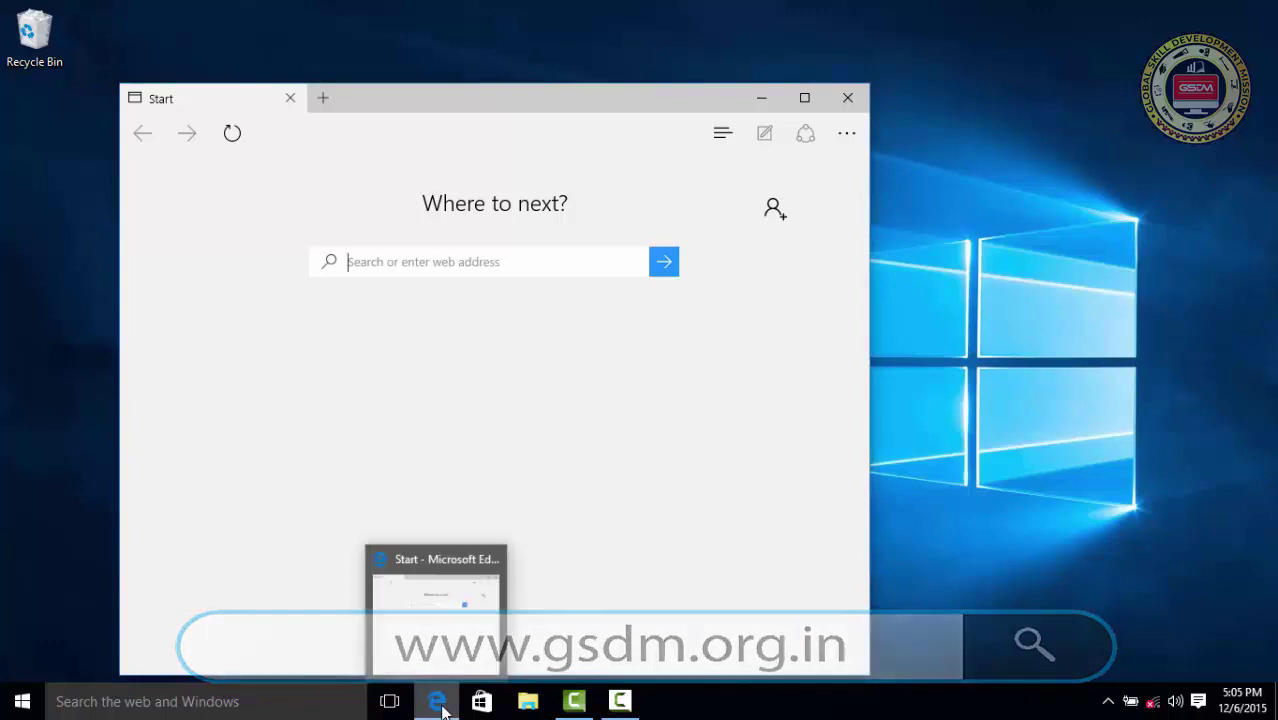
{"action": "left_click", "coordinate": [856, 98]}
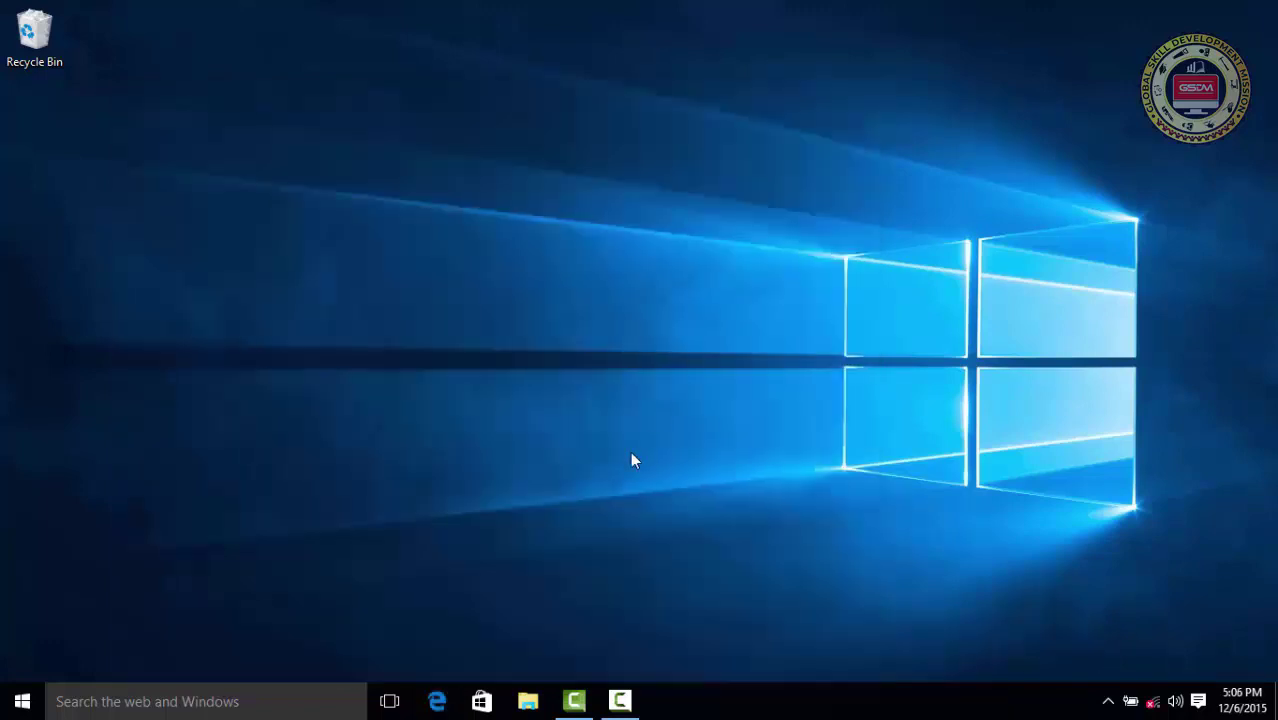
Step: Pin Notepad from the Start menu's most used apps to the taskbar and launch it from there
{"action": "left_click", "coordinate": [5, 706]}
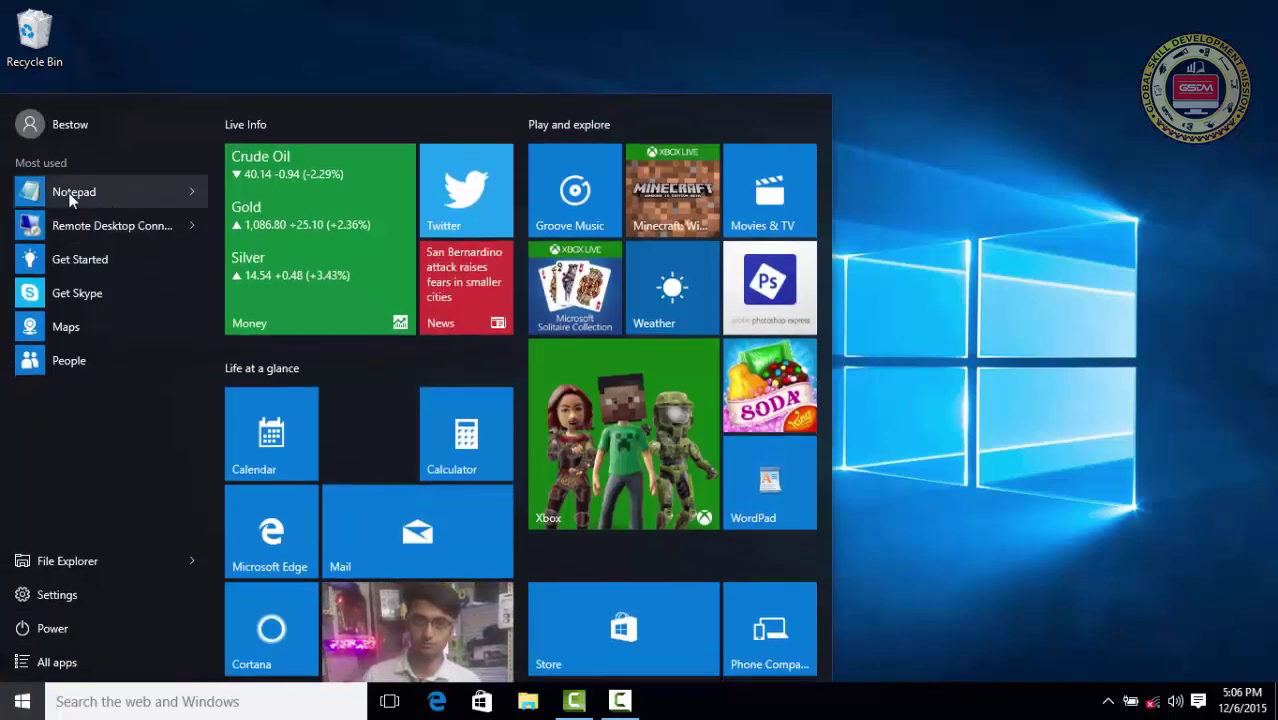
{"action": "right_click", "coordinate": [69, 194]}
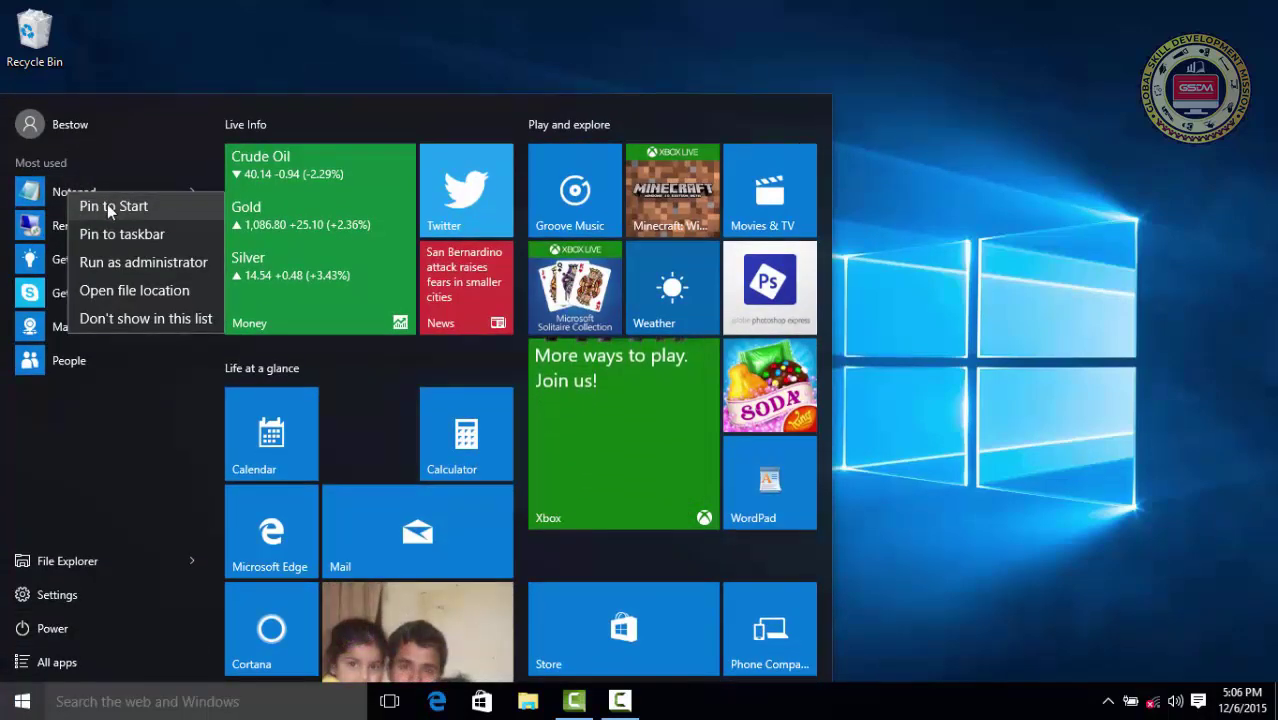
{"action": "left_click", "coordinate": [112, 231]}
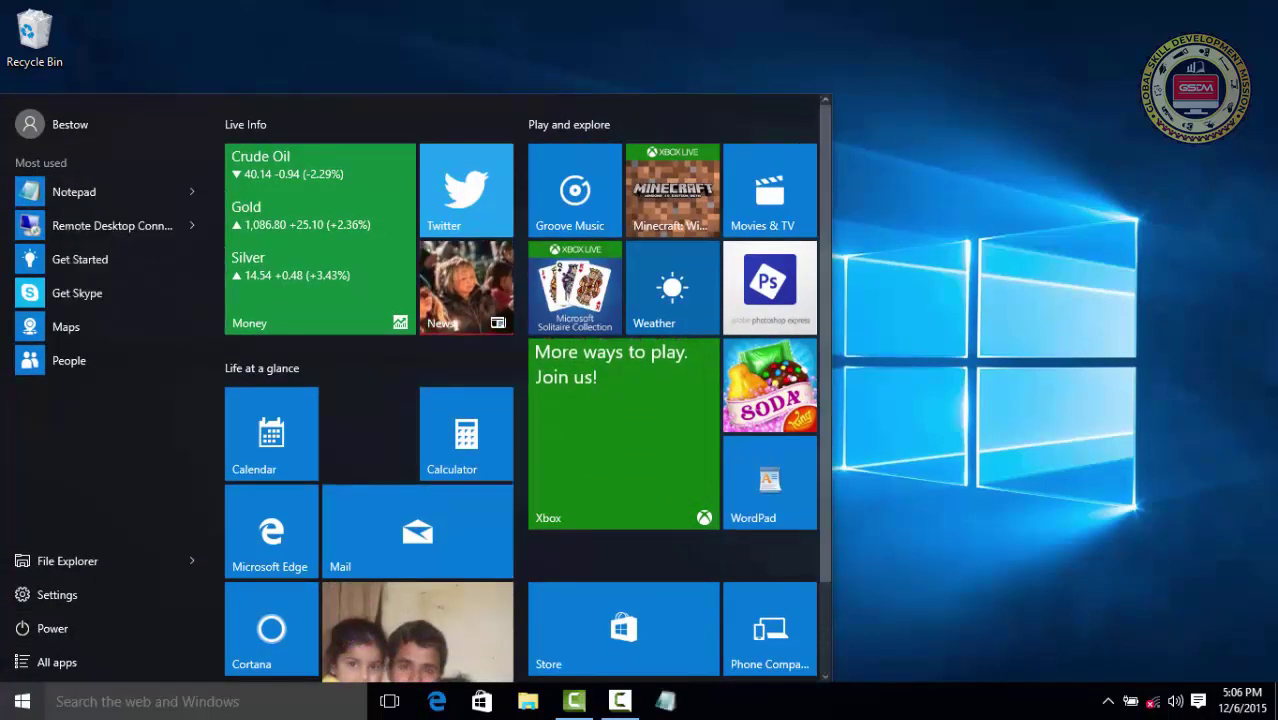
{"action": "left_click", "coordinate": [1062, 517]}
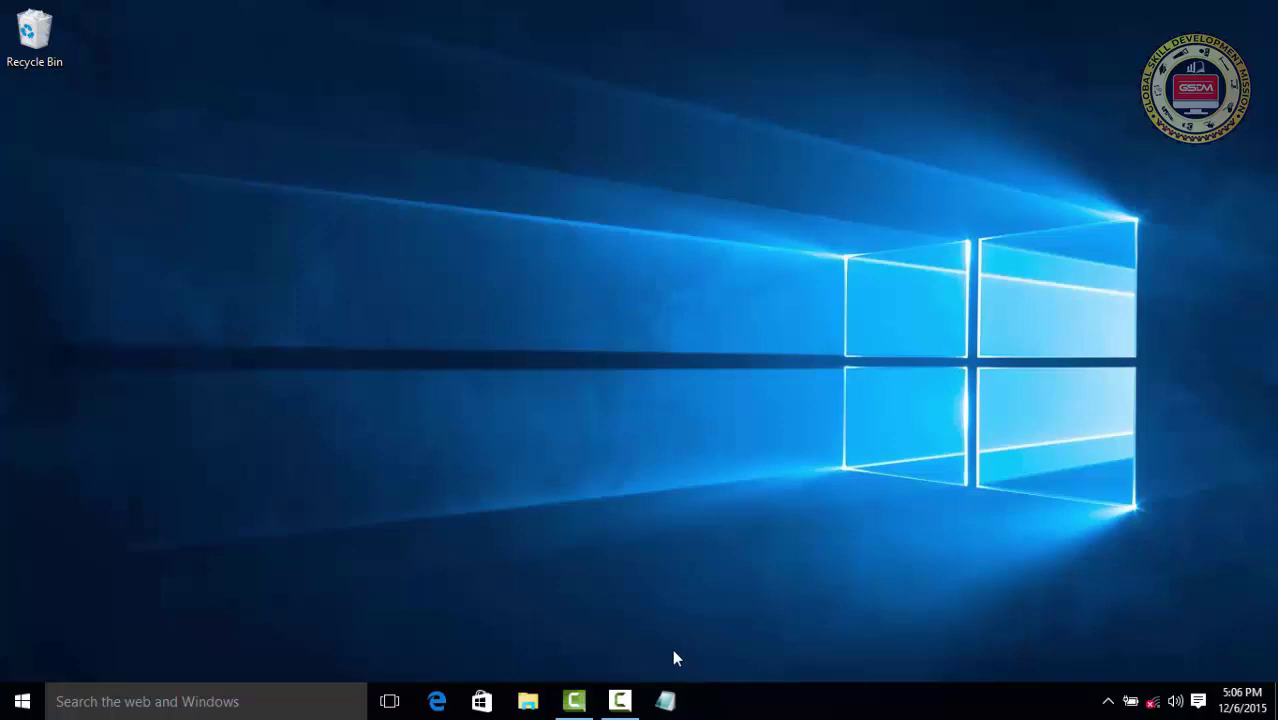
{"action": "left_click", "coordinate": [665, 700]}
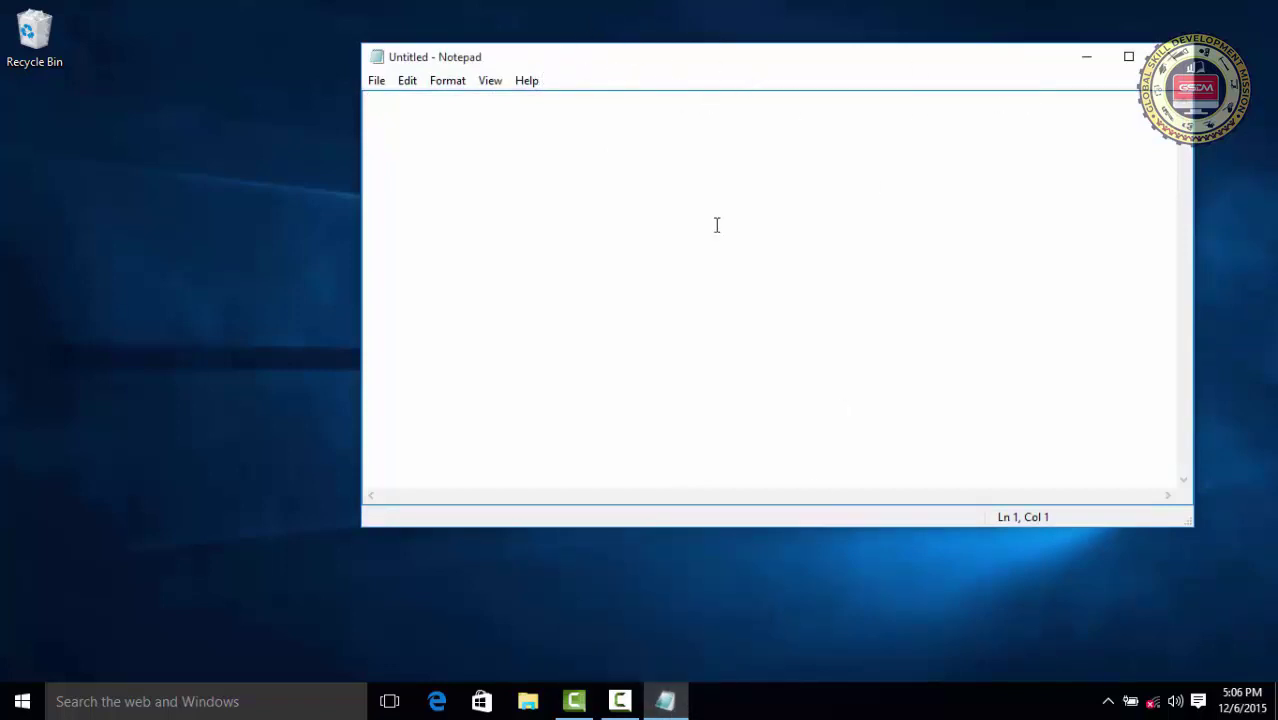
{"action": "mouse_move", "coordinate": [676, 707]}
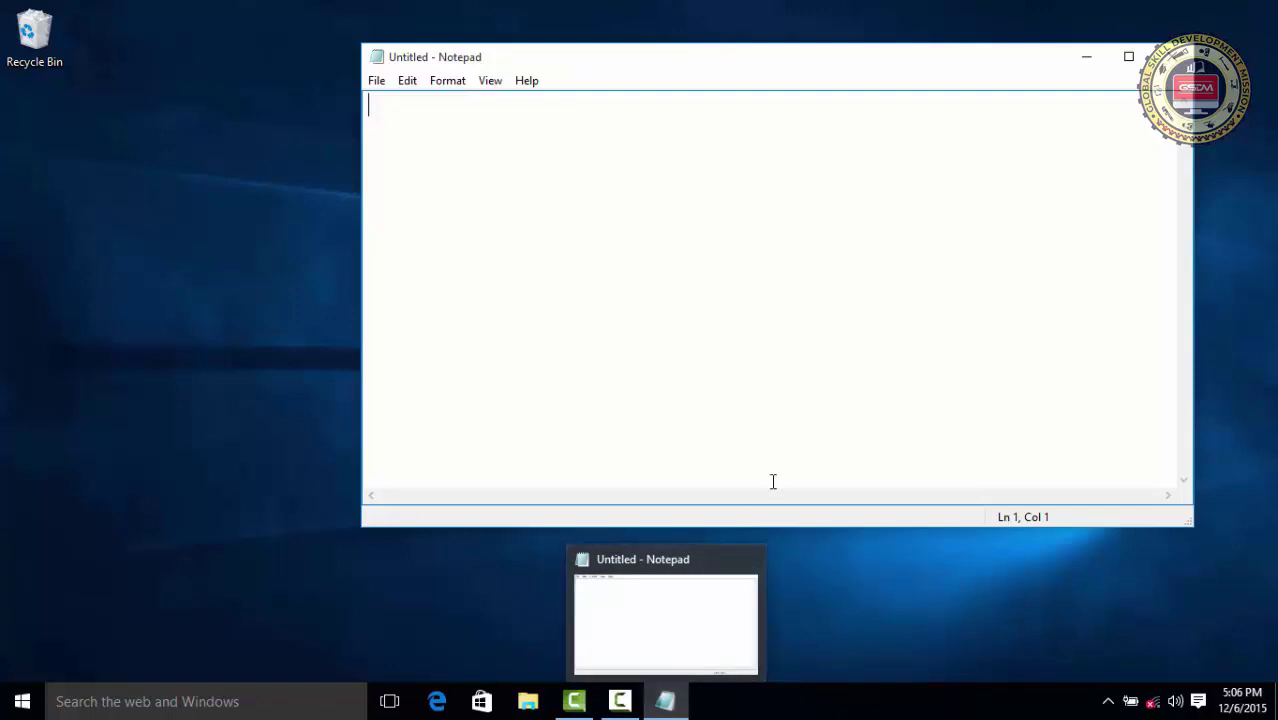
Step: Close Notepad and unpin it from the taskbar
{"action": "left_click", "coordinate": [1172, 59]}
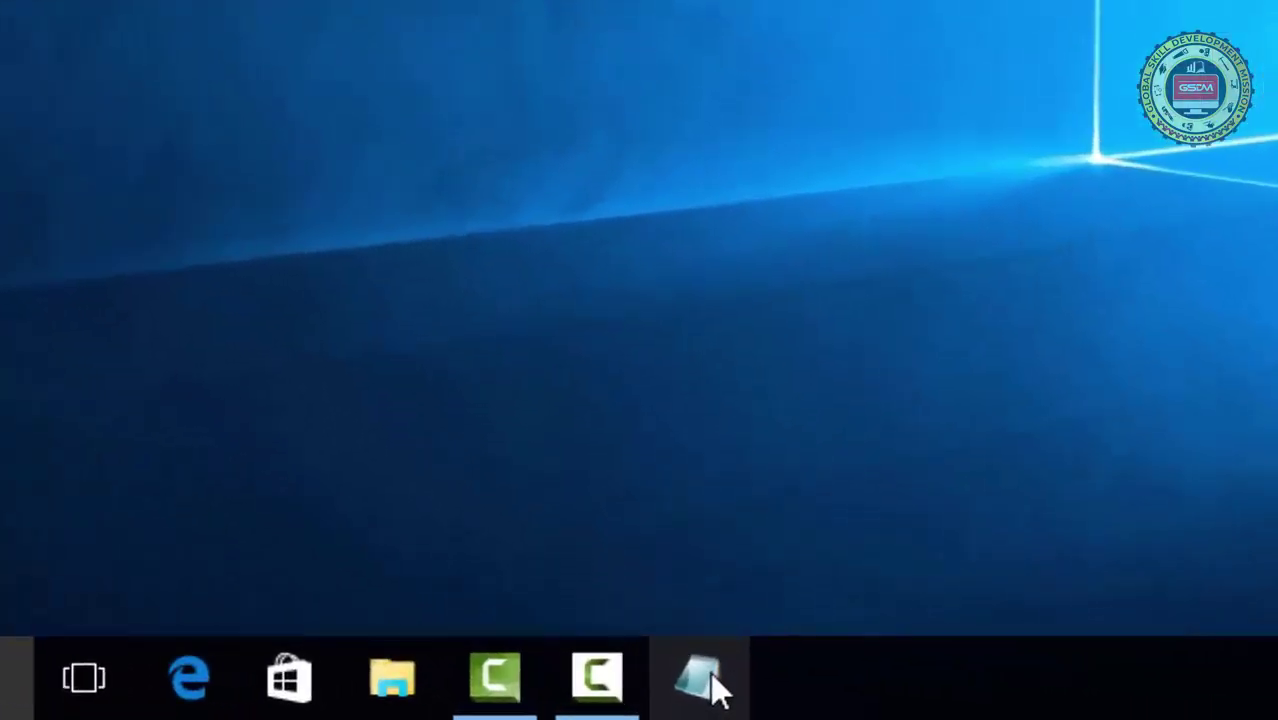
{"action": "right_click", "coordinate": [669, 701]}
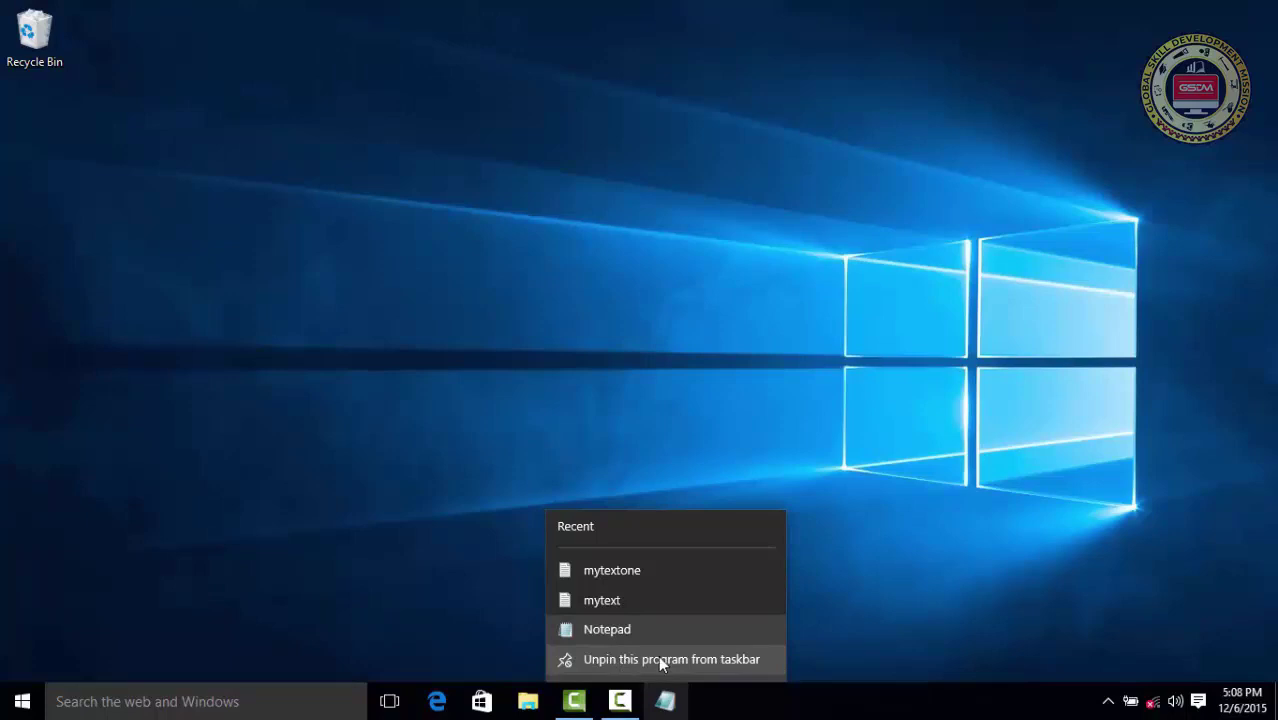
{"action": "left_click", "coordinate": [659, 661]}
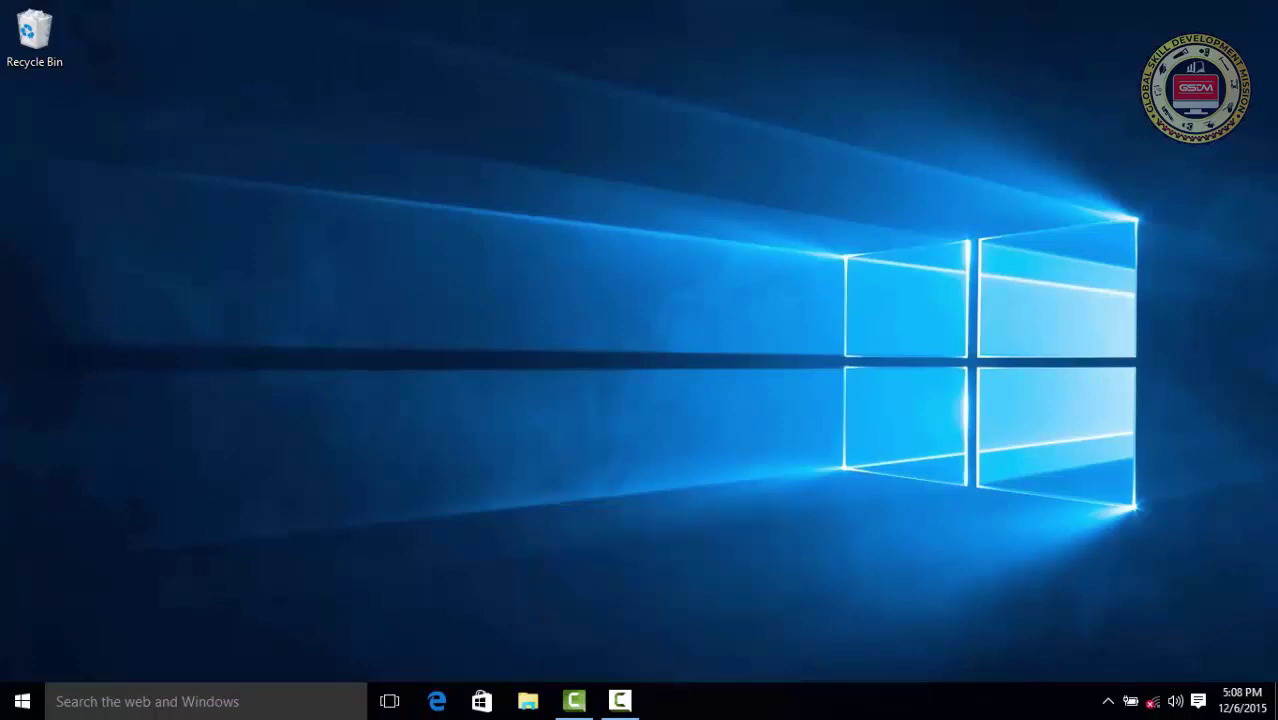